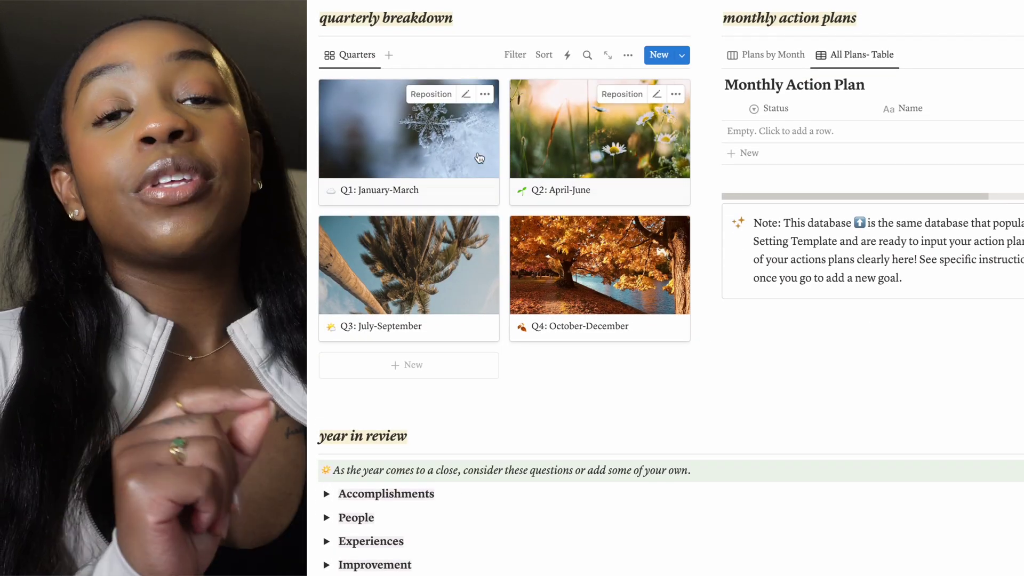
Open the Q1: January-March quarter page, then scroll the yearly planner page.
left_click(450, 160)
scroll(630, 360, "down", 10)
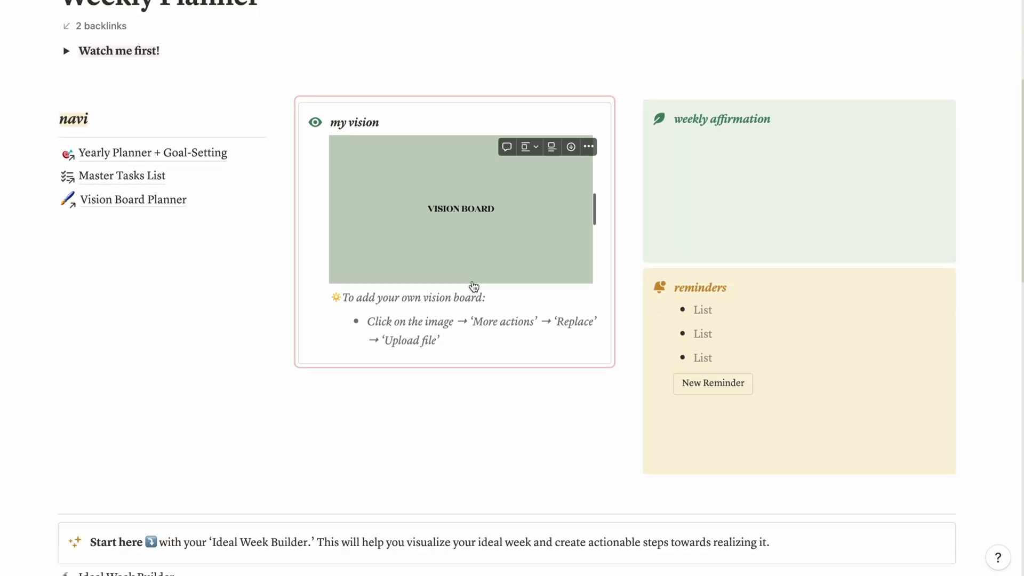
Scroll down the Yearly Planner page to the Weekly Planner, Master Tasks List and Vision Board links.
scroll(472, 280, "down", 12)
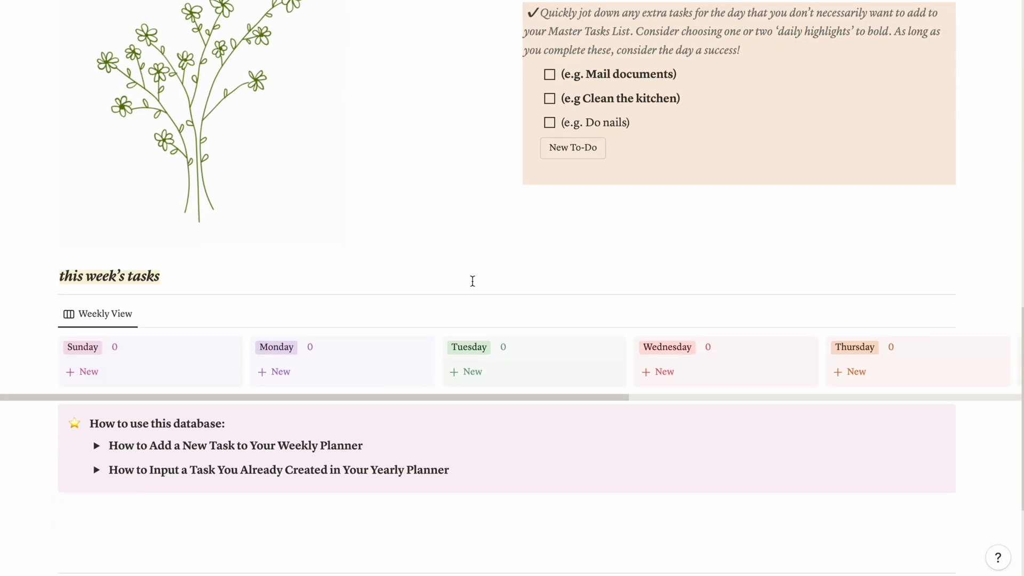
scroll(472, 281, "down", 2)
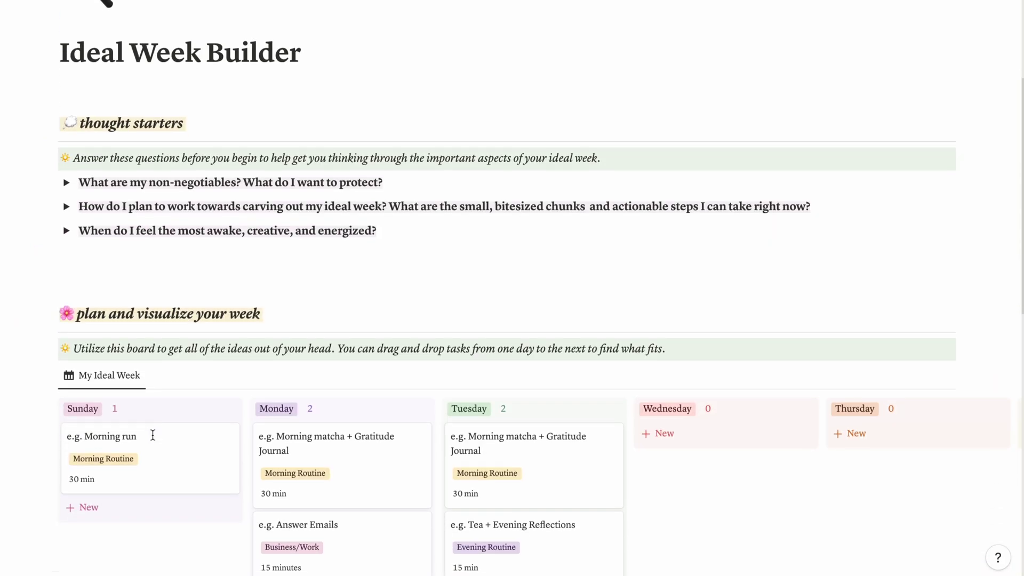
scroll(151, 368, "down", 3)
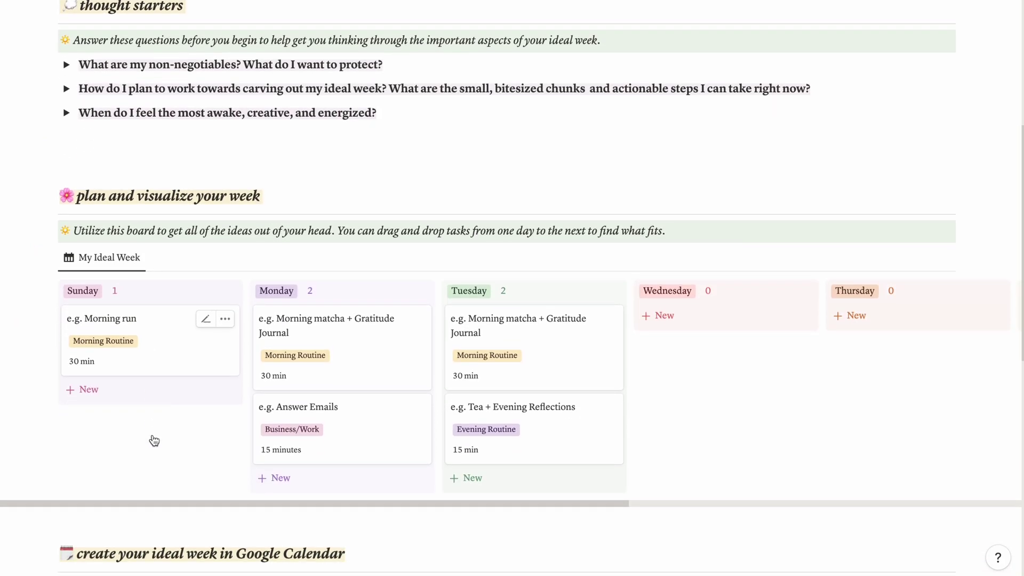
scroll(152, 437, "down", 4)
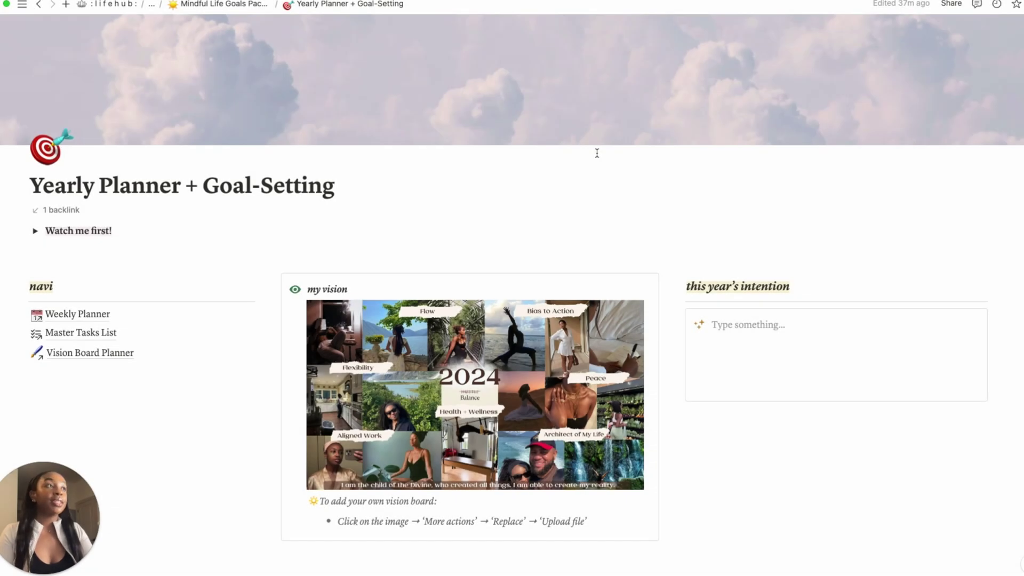
scroll(597, 153, "down", 2)
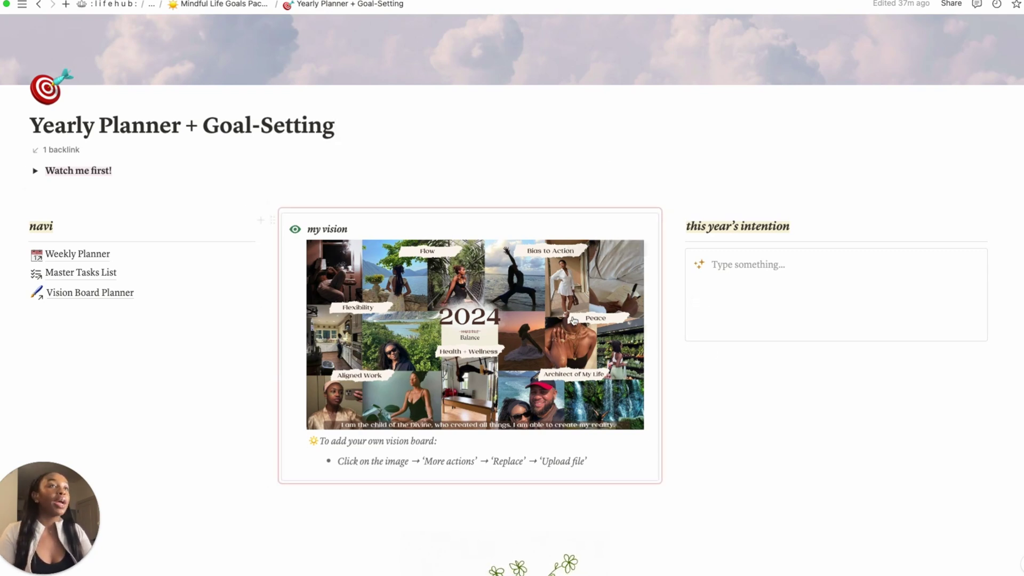
Look through the Weekly Planner page, then go back to Yearly Planner + Goal-Setting.
left_click(97, 254)
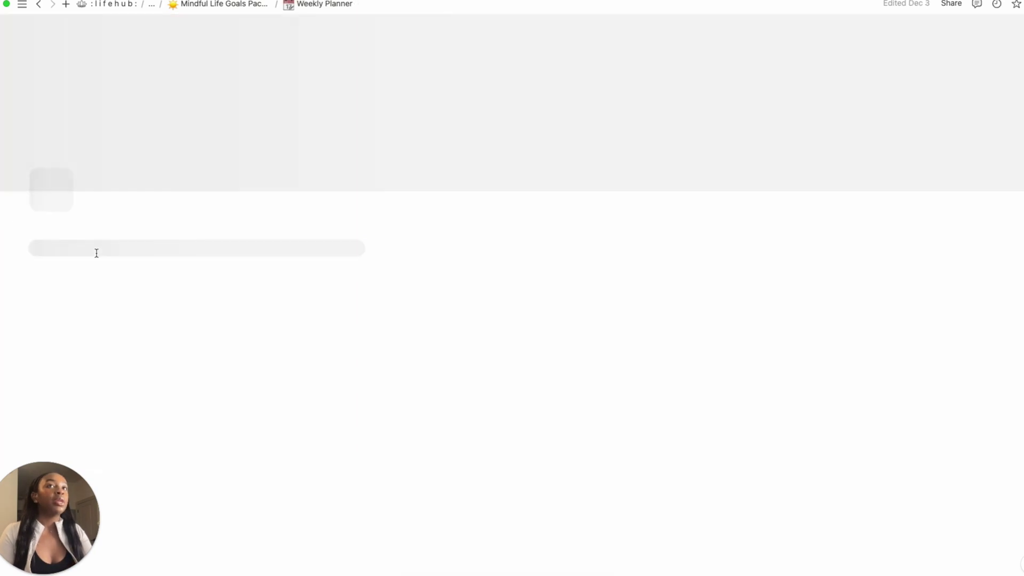
scroll(405, 117, "down", 4)
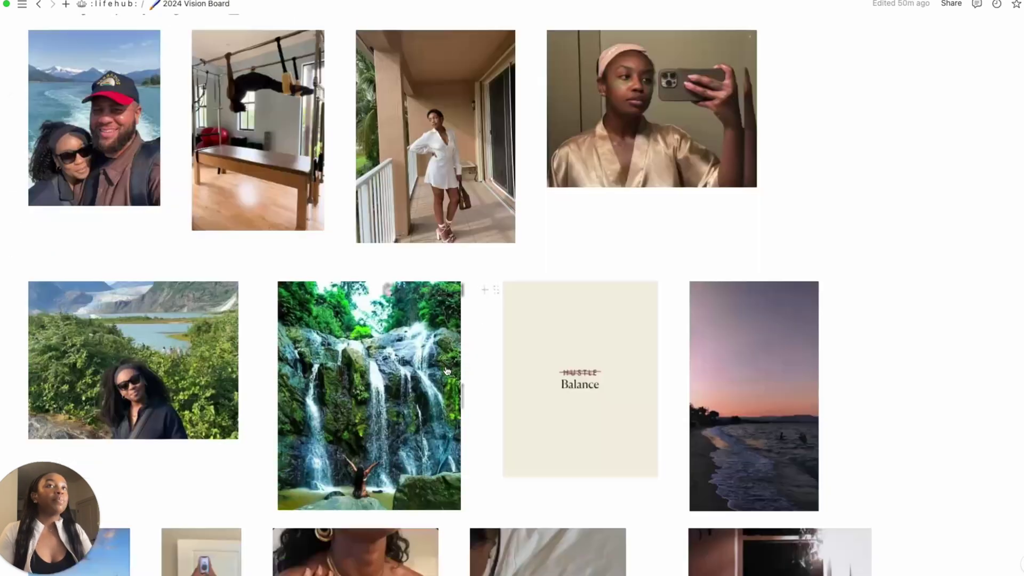
scroll(454, 280, "down", 15)
scroll(455, 280, "down", 7)
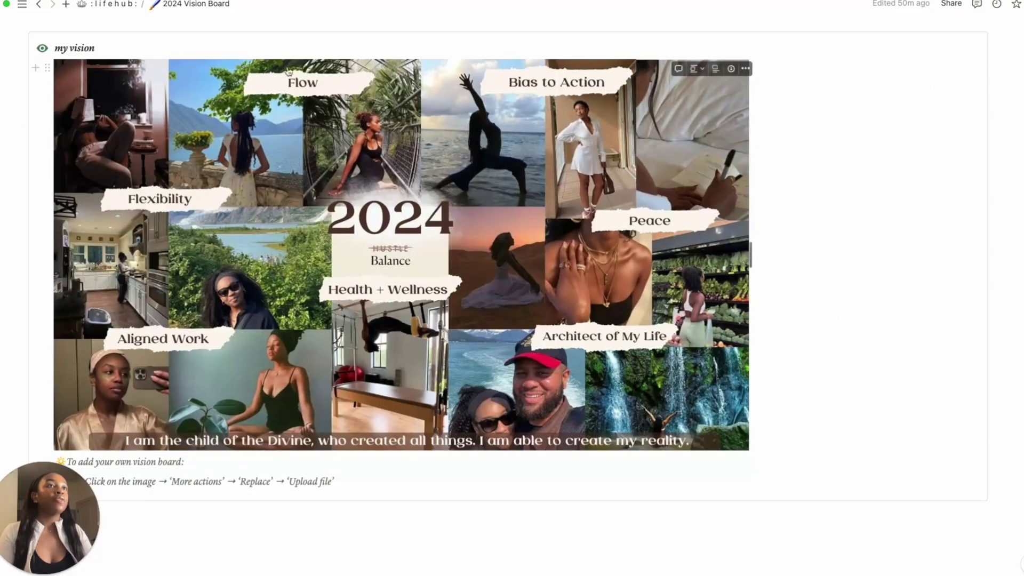
left_click(39, 5)
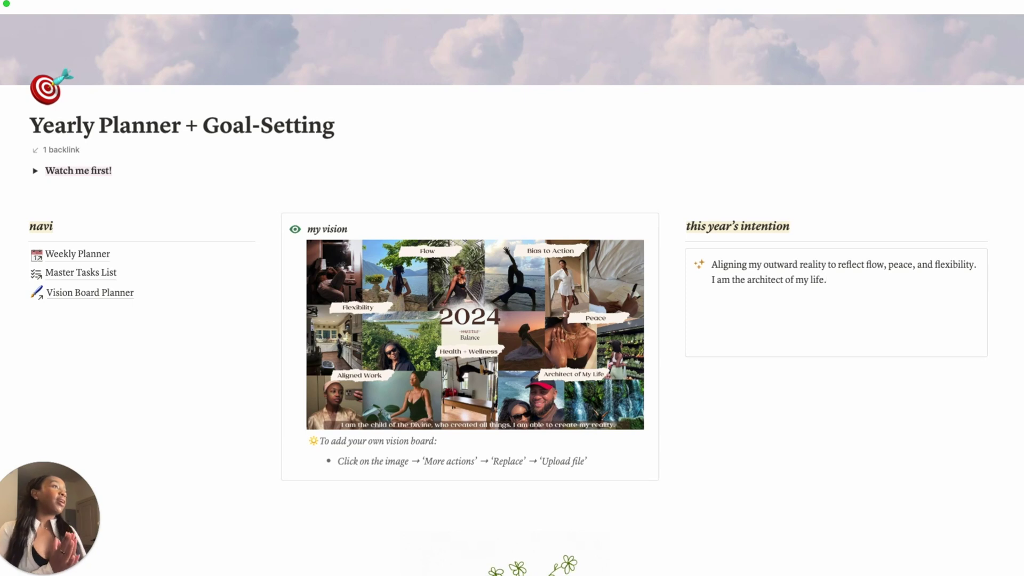
scroll(566, 296, "down", 11)
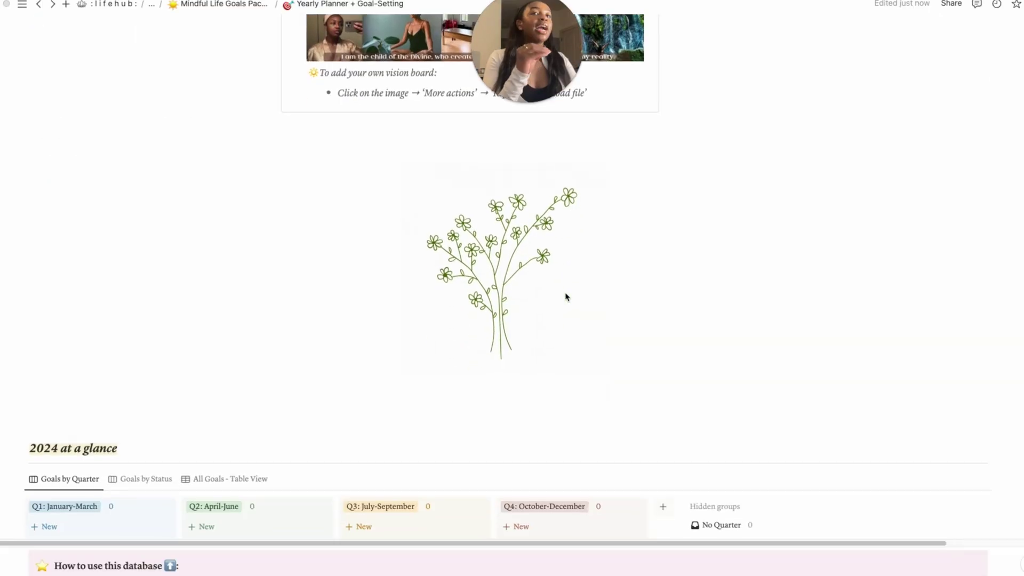
scroll(566, 297, "down", 1)
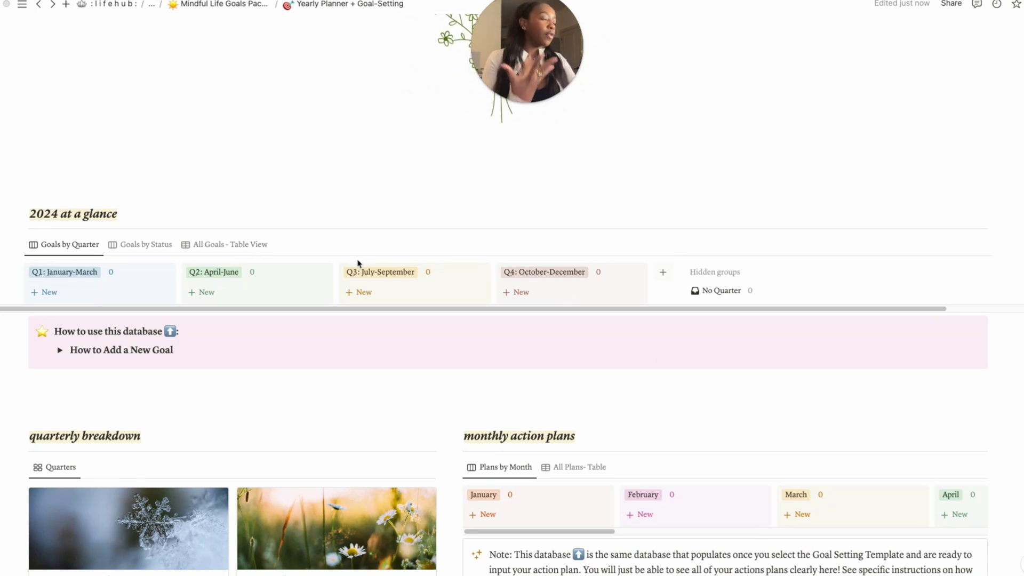
scroll(328, 283, "down", 6)
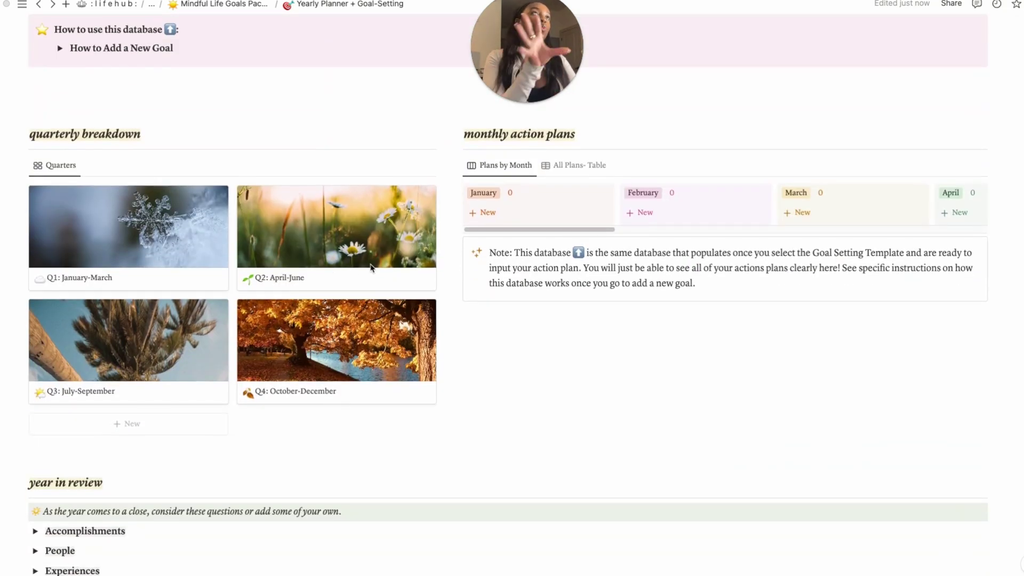
scroll(621, 285, "down", 4)
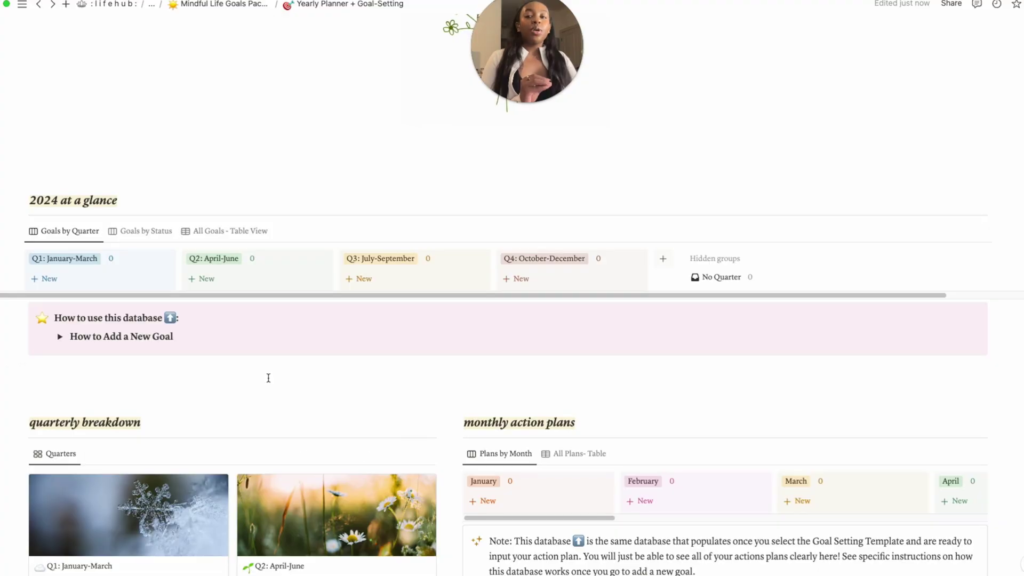
scroll(269, 378, "down", 1)
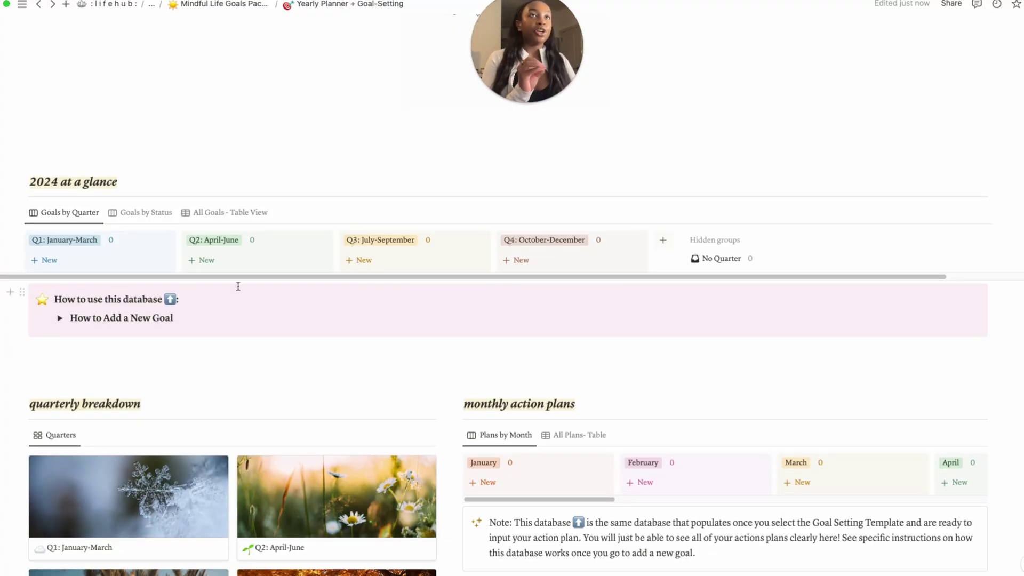
left_click(241, 216)
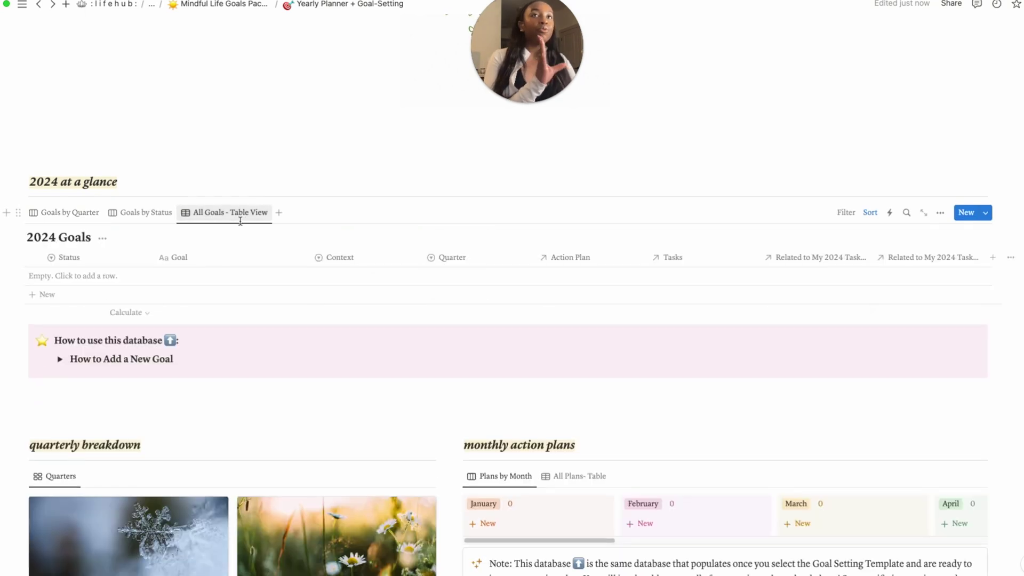
left_click(155, 215)
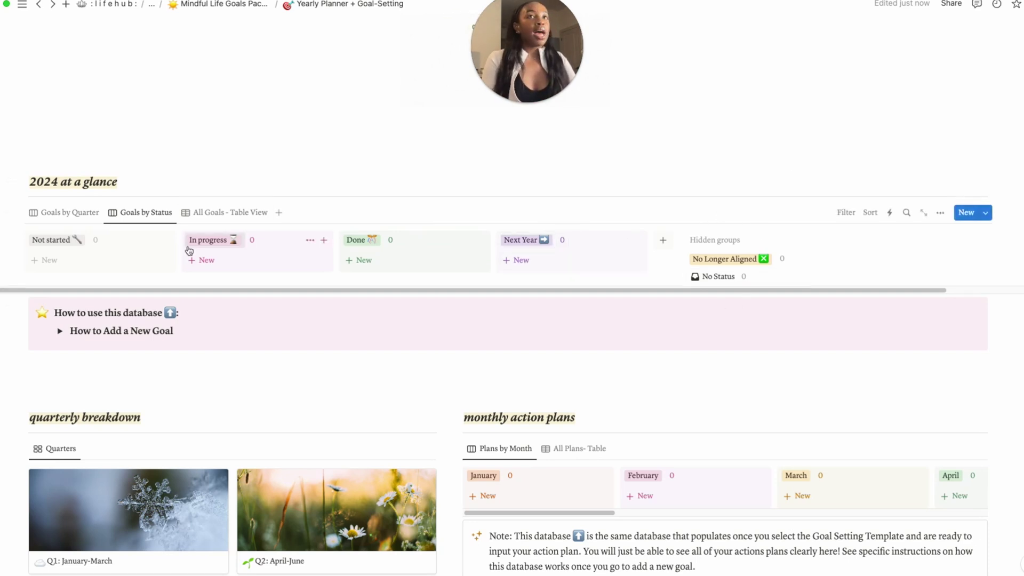
left_click(65, 213)
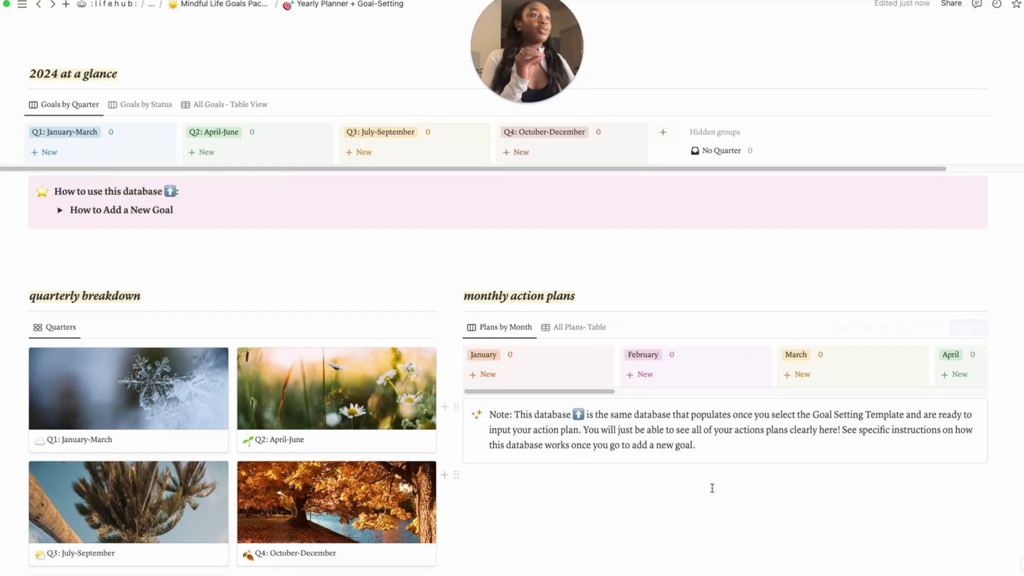
Expand the 'How to Add a New Goal' toggle and read its instructions.
scroll(15, 270, "up", 3)
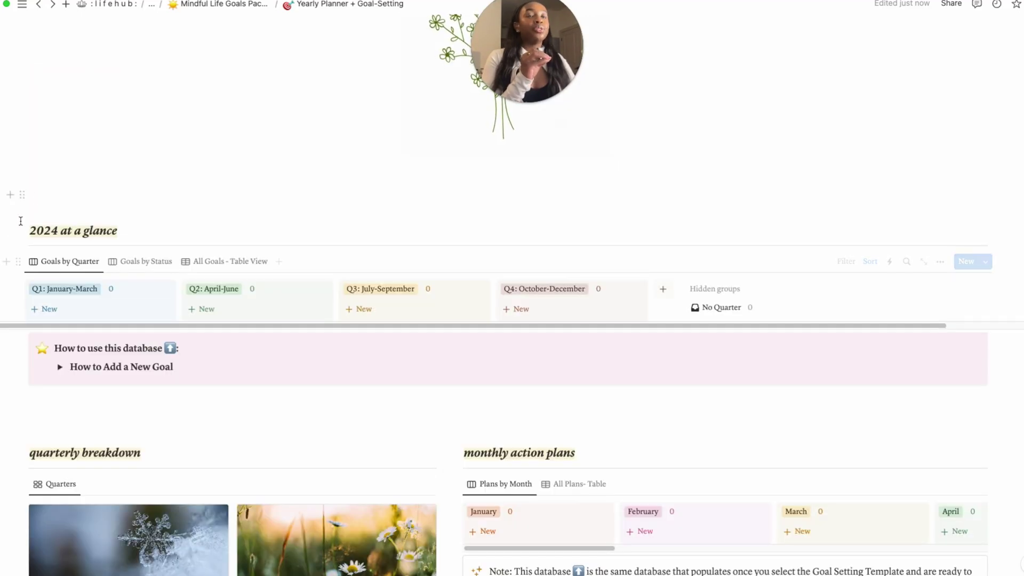
left_click(60, 367)
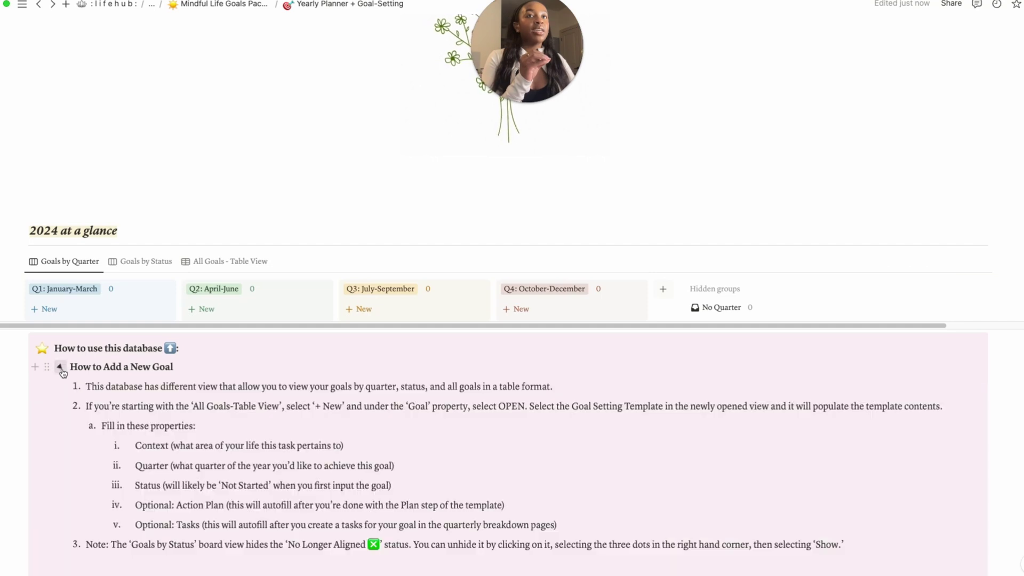
scroll(62, 373, "down", 3)
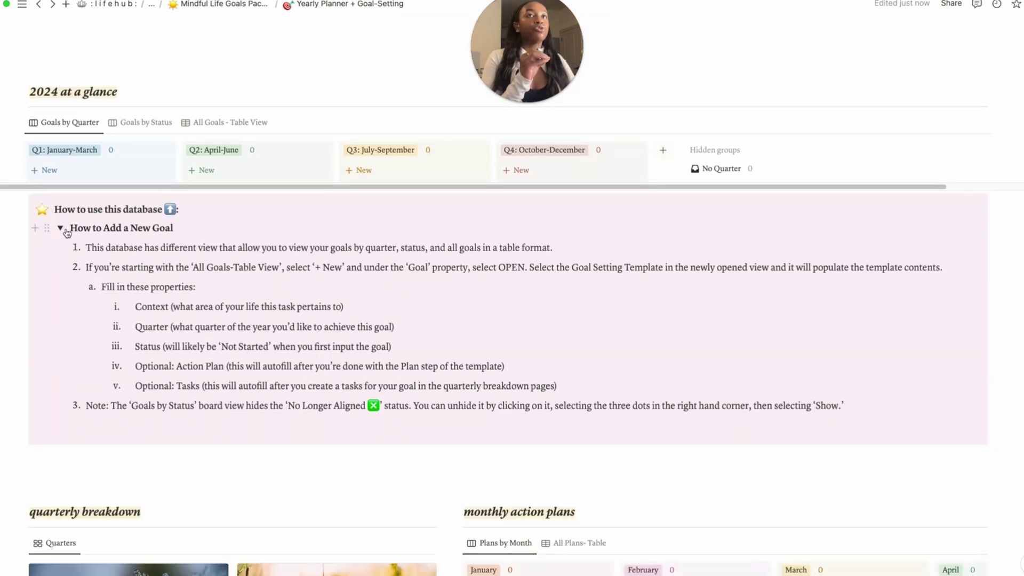
scroll(64, 233, "up", 15)
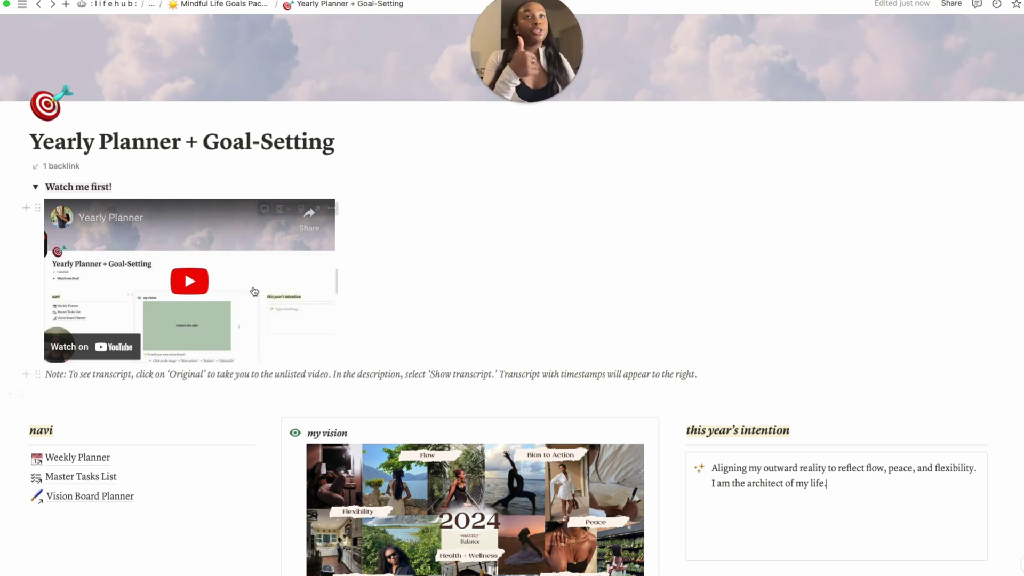
scroll(328, 392, "down", 10)
In the All Goals table view, add the goal 'Building and sustaining a daily gratitude practice + evening reflections'.
left_click(213, 151)
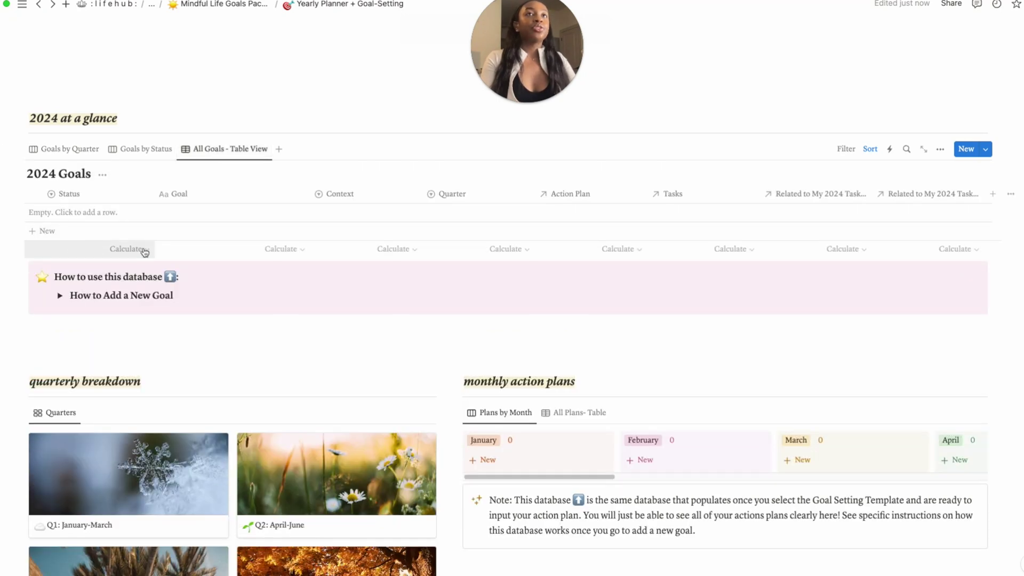
left_click(201, 218)
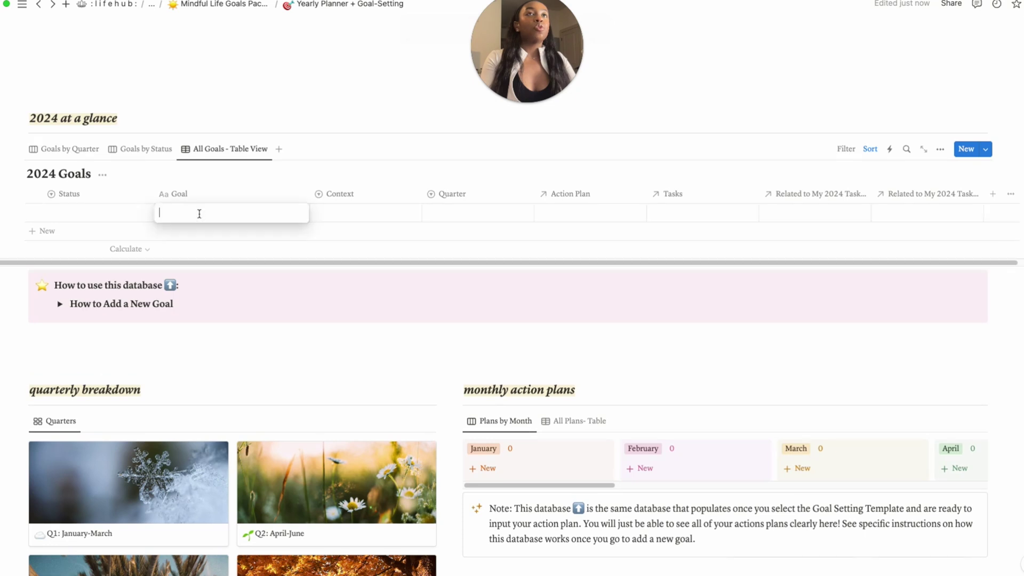
type("Building and sustainin")
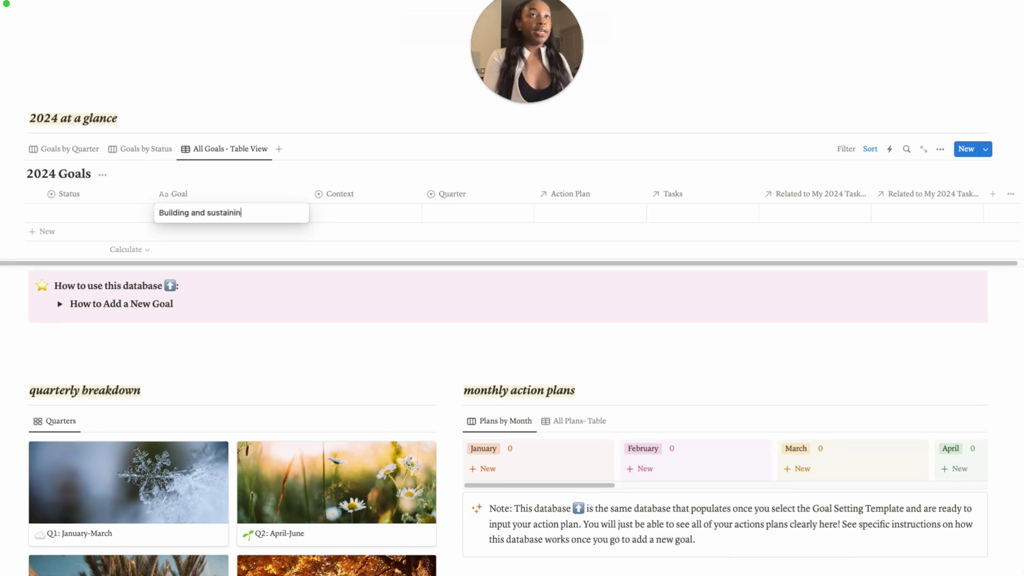
type("g a dail")
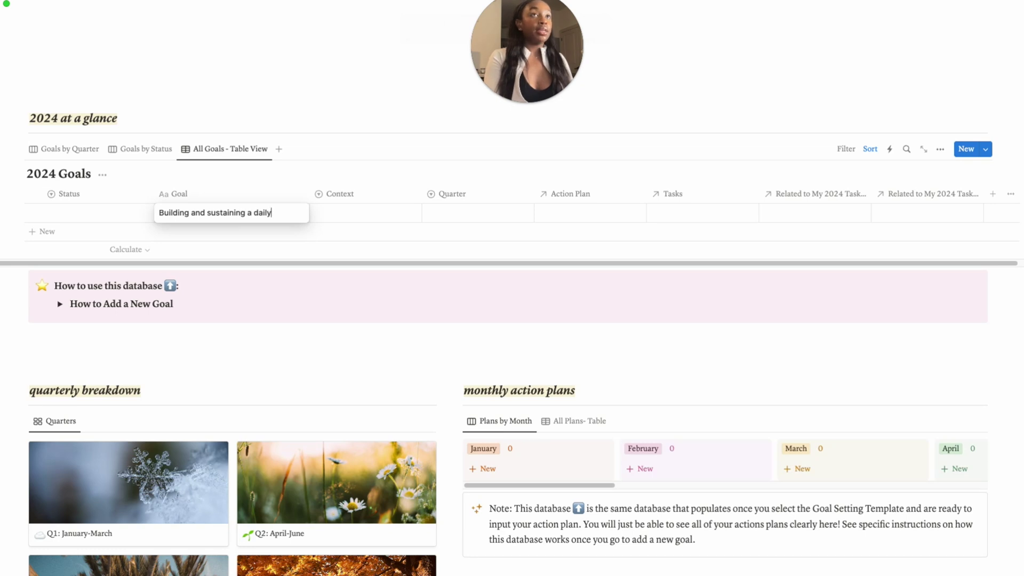
type("y gratitude practice + evening reflections")
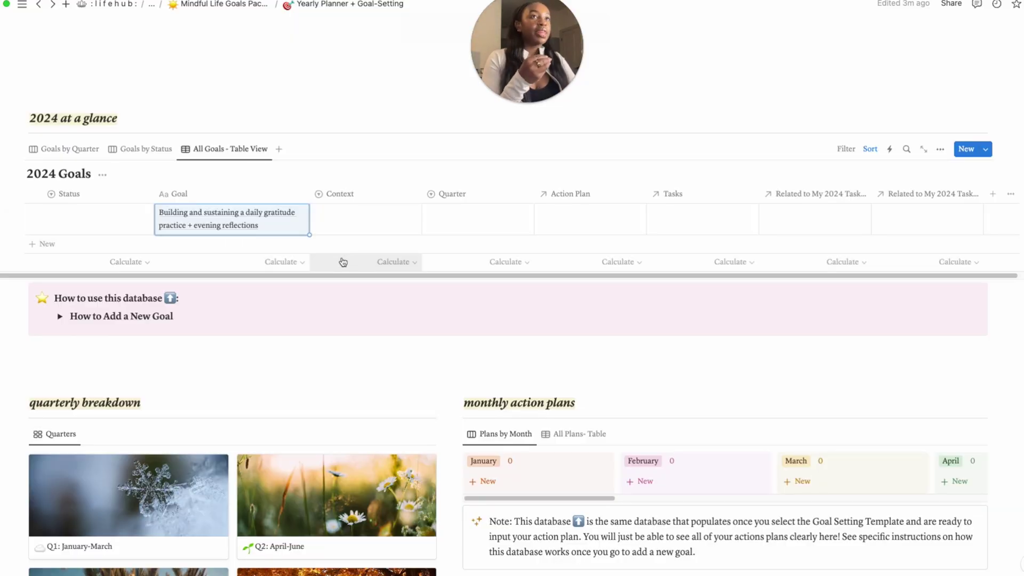
Set the gratitude goal's Context to Personal, Quarter to Q2: April-June, and Status to Not started.
left_click(367, 225)
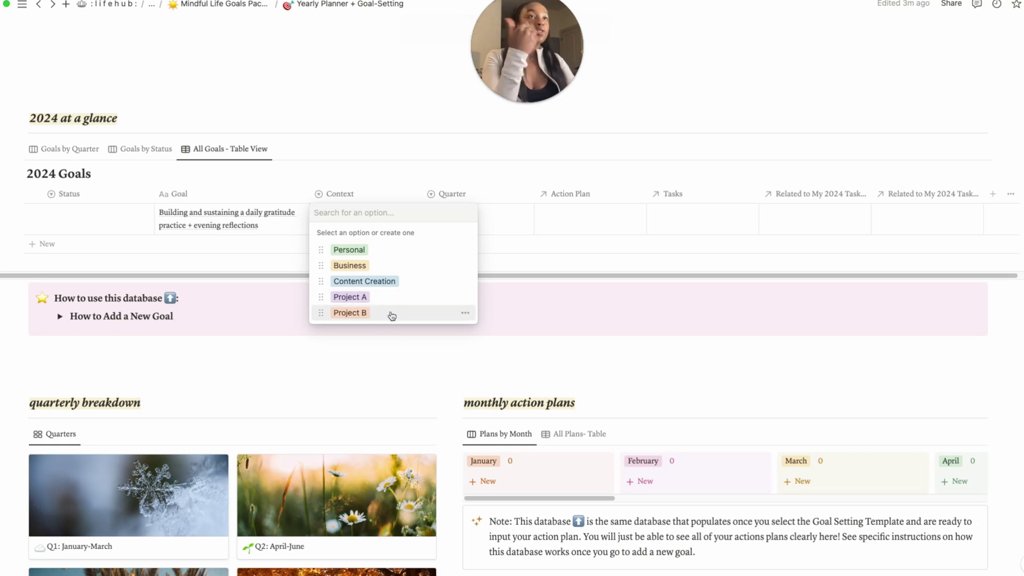
left_click(356, 254)
left_click(462, 216)
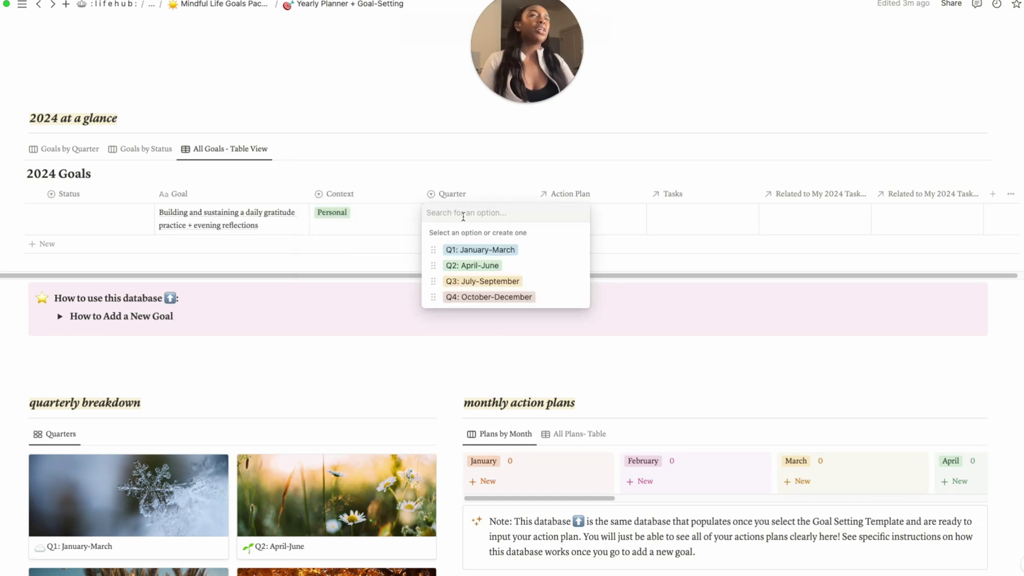
left_click(481, 267)
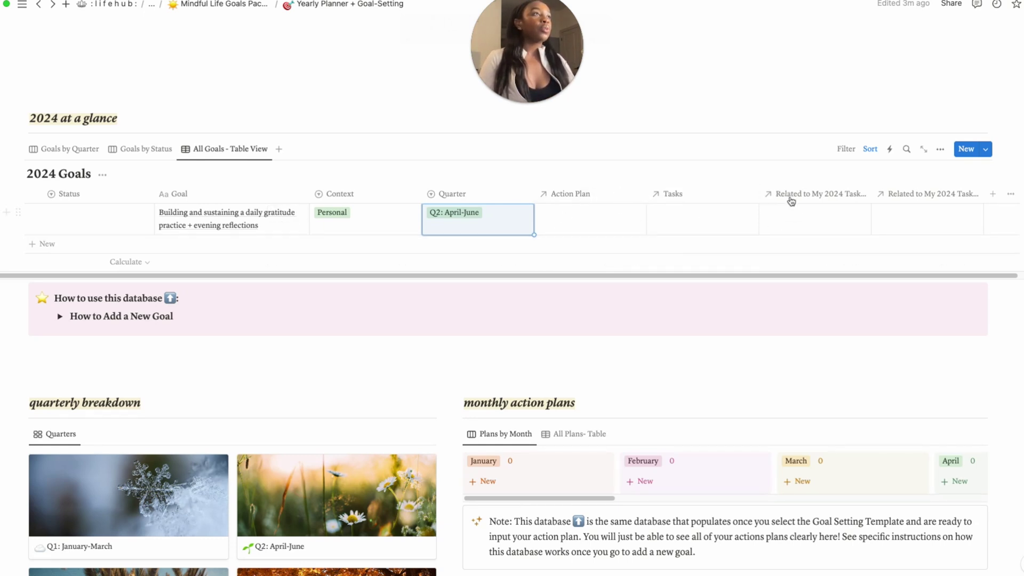
left_click(96, 219)
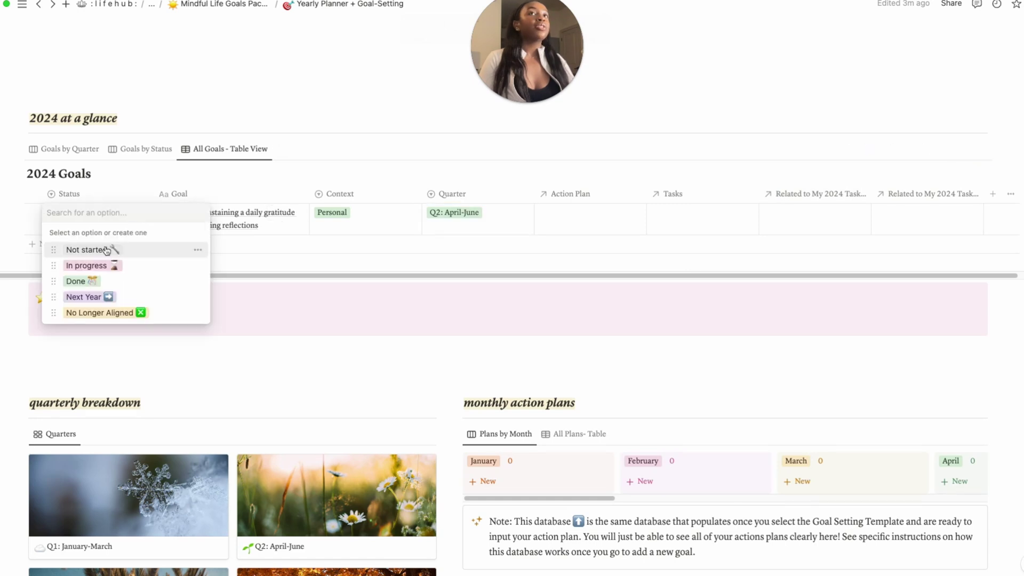
left_click(67, 248)
Open the gratitude goal in side peek and apply the Goal Setting Template.
left_click(193, 230)
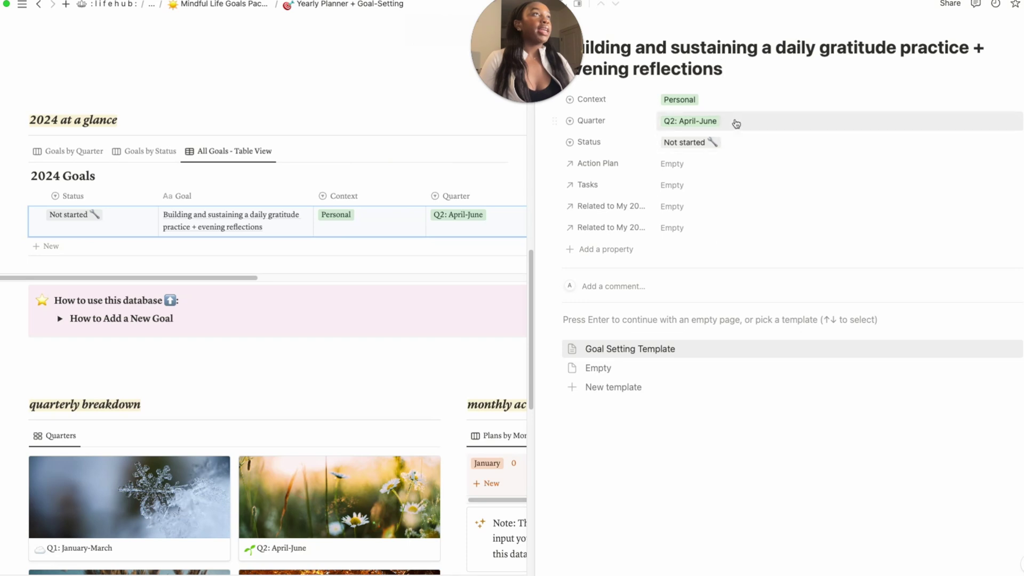
left_click(597, 367)
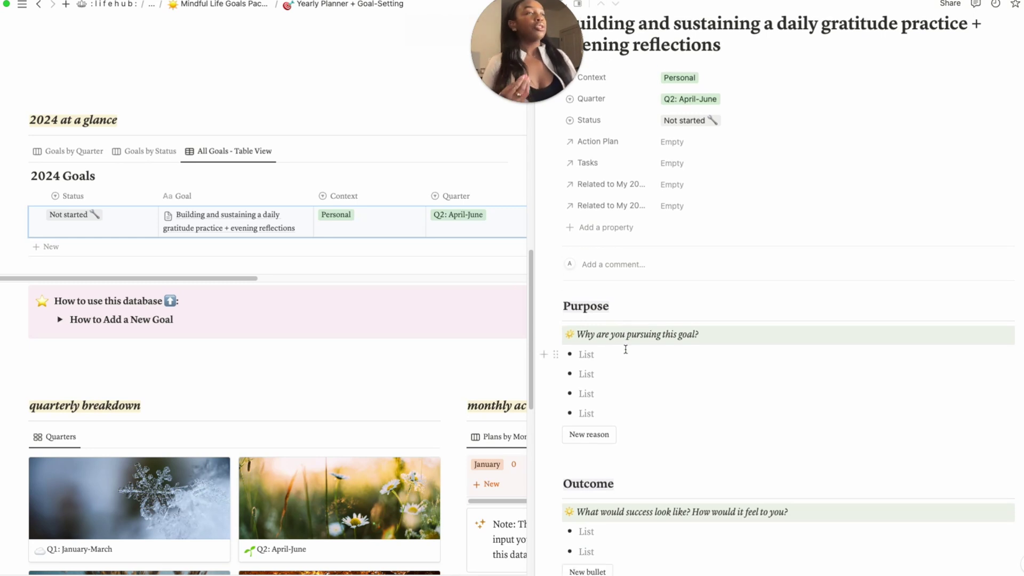
scroll(623, 351, "down", 3)
Write two Purpose reasons: reflecting on vulnerable thoughts and a daily morning gratitude practice.
left_click(632, 280)
left_click(629, 264)
type("I value ")
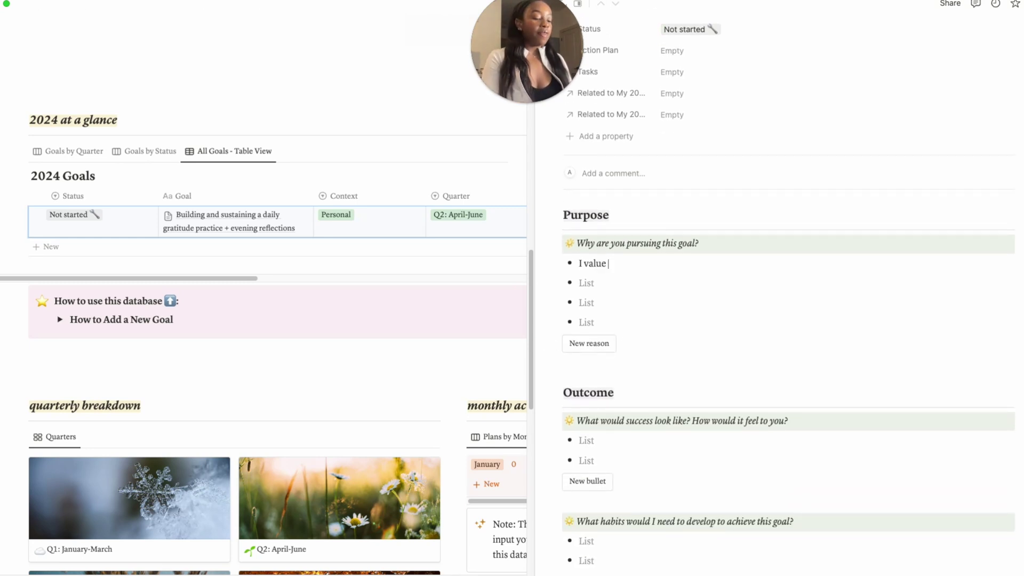
type("being able reflect on m")
type("y most vulnerable thoughts.")
key("Return")
type("I l")
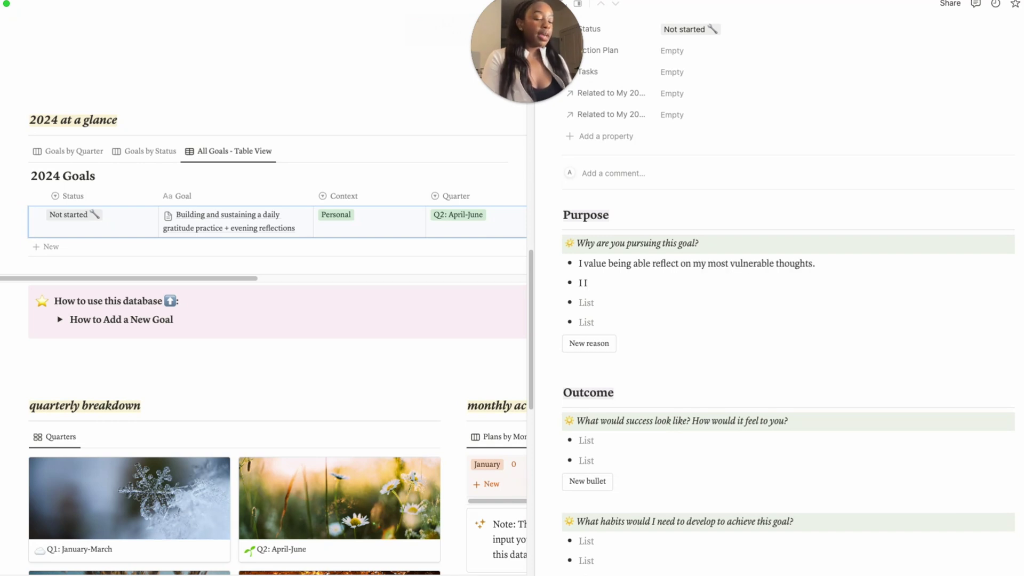
type("wn")
type("nt to cultivate a daily ")
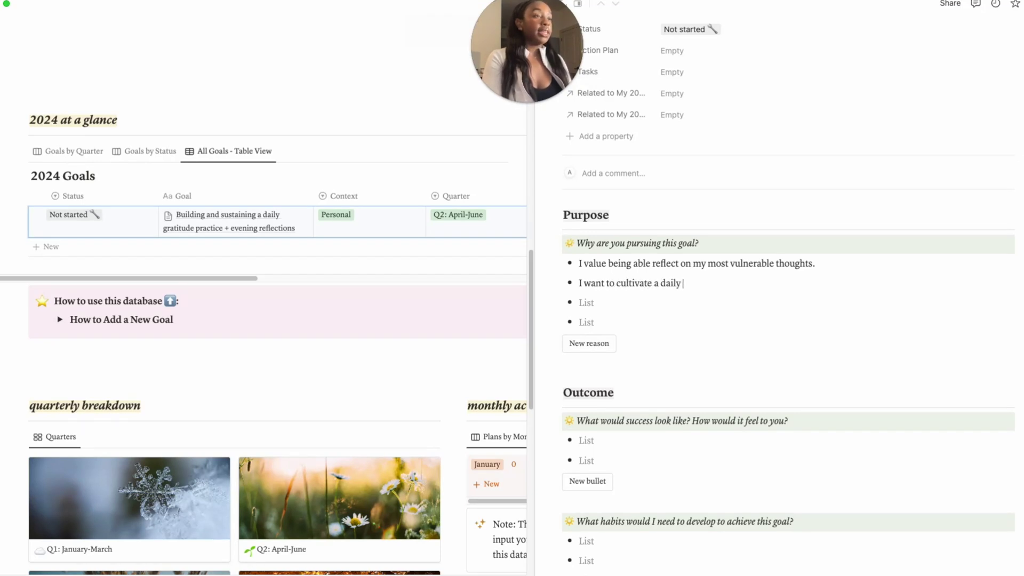
type("gratitude practice")
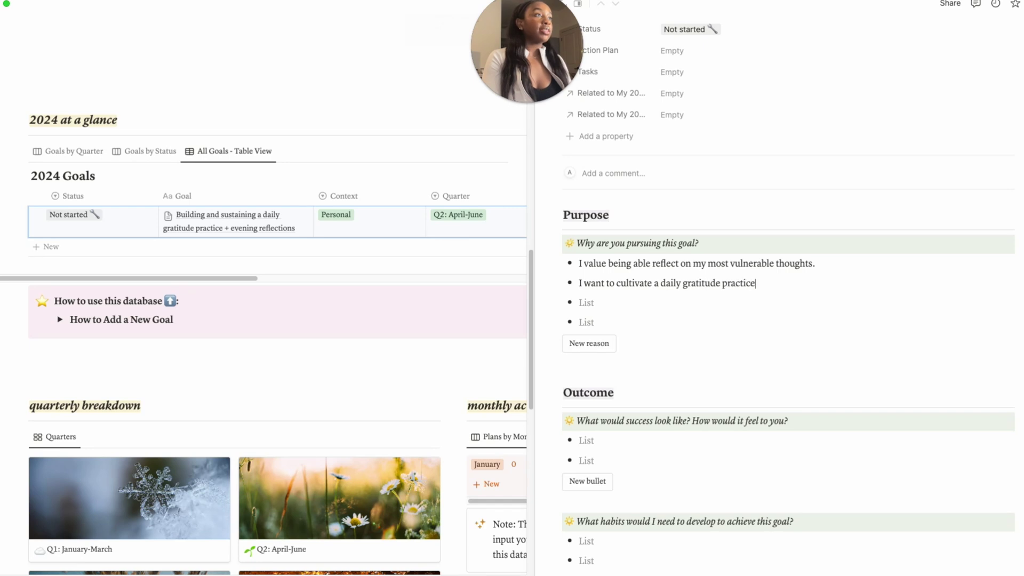
type(" at the start of each day to serve as a reminder to go into eah day wit")
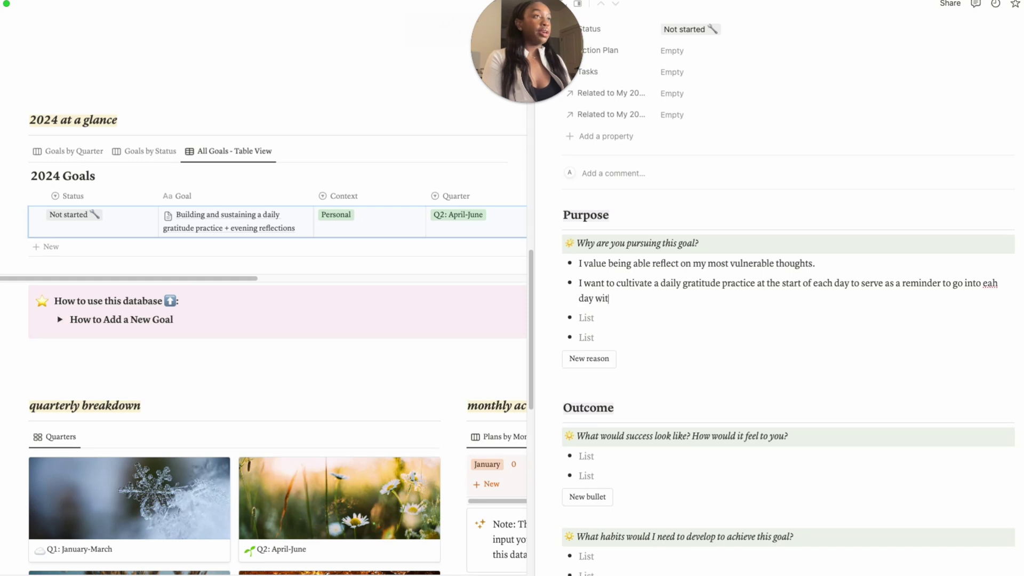
type("h positivity.")
scroll(609, 253, "down", 5)
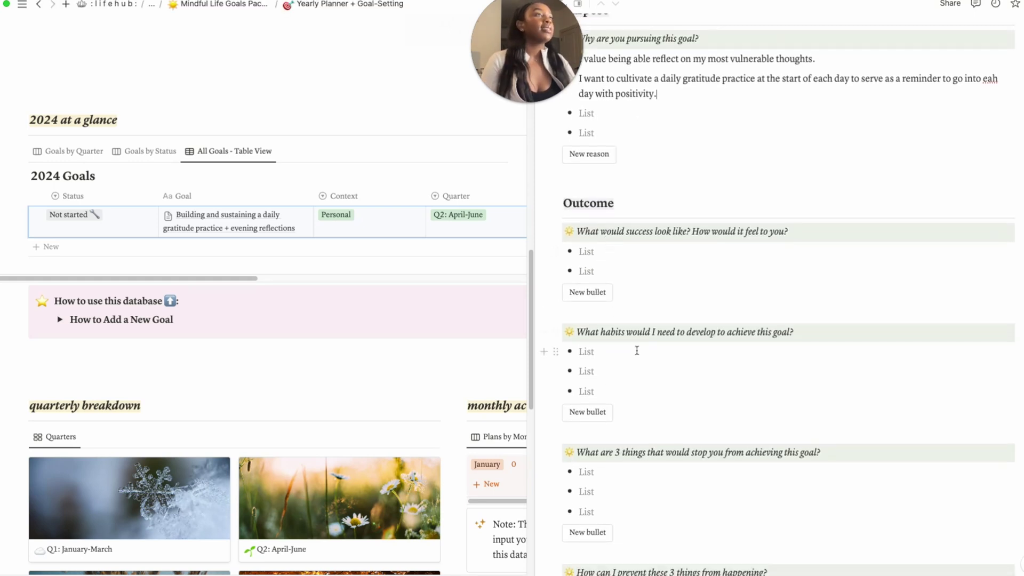
Describe success as consistent journaling and evening reflection every day or most days.
left_click(628, 252)
type("Su")
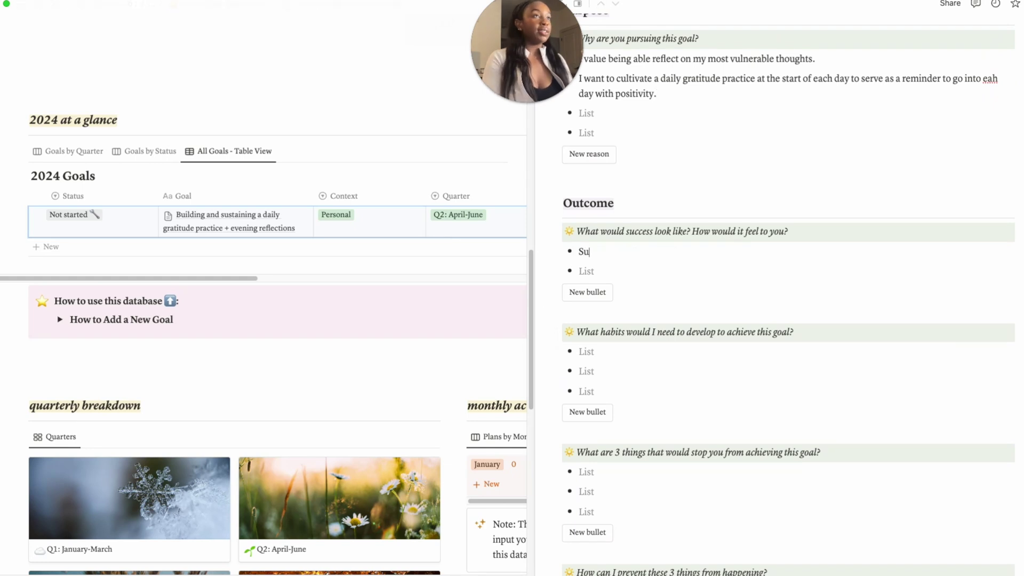
type("ccess in building with pr")
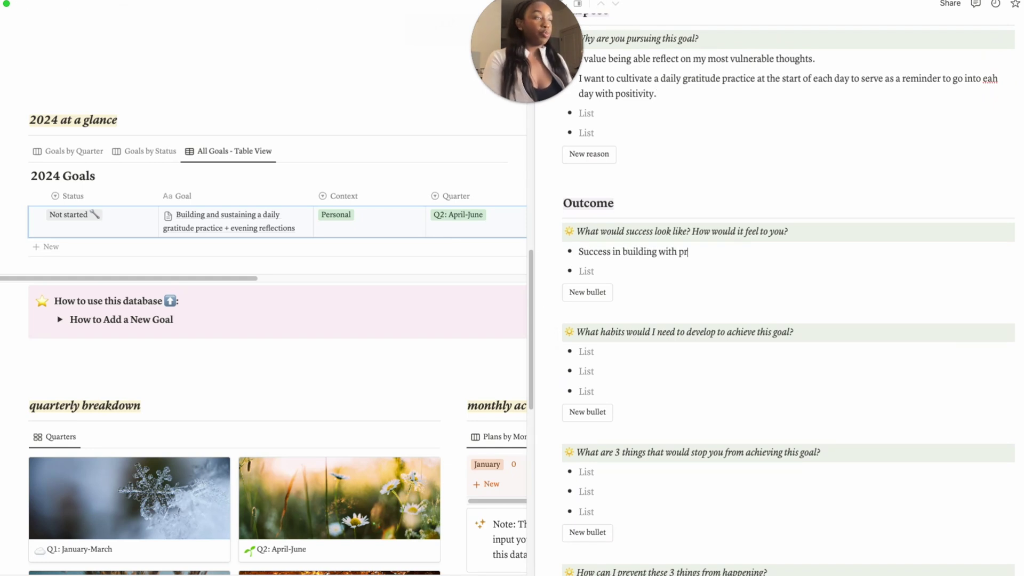
type("actice looks like cons")
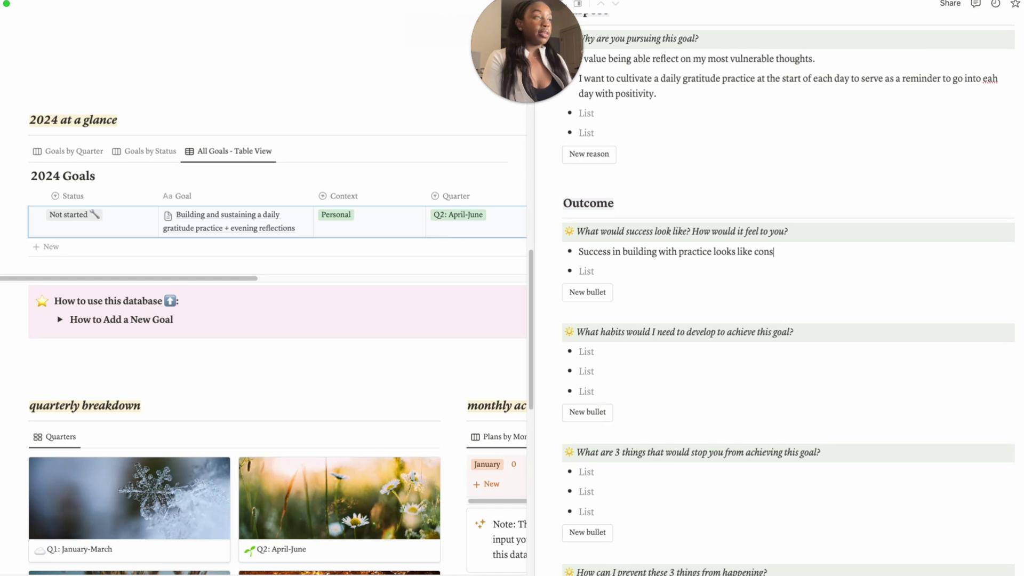
type("istent journaling and")
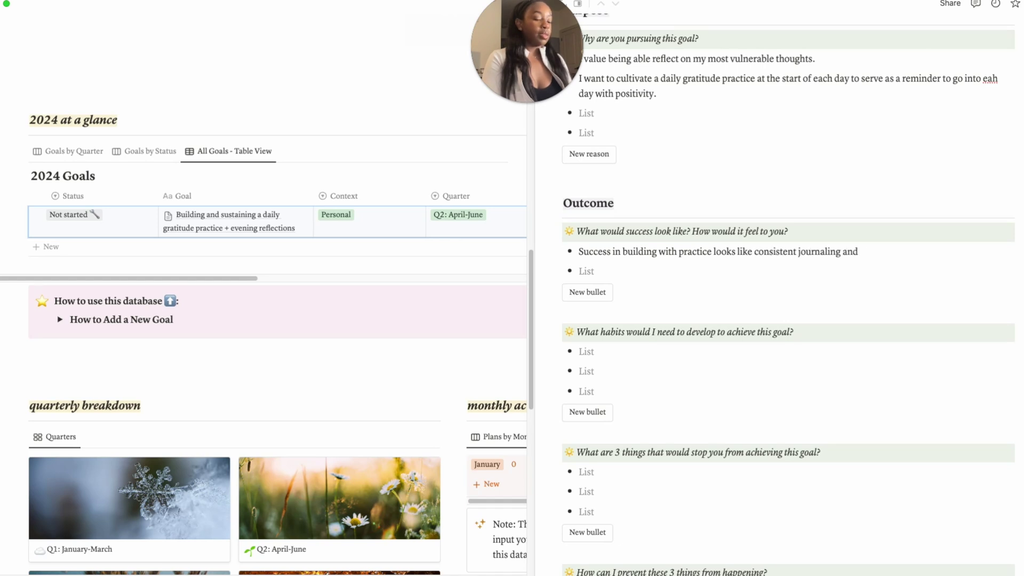
type(" evening reflection ever")
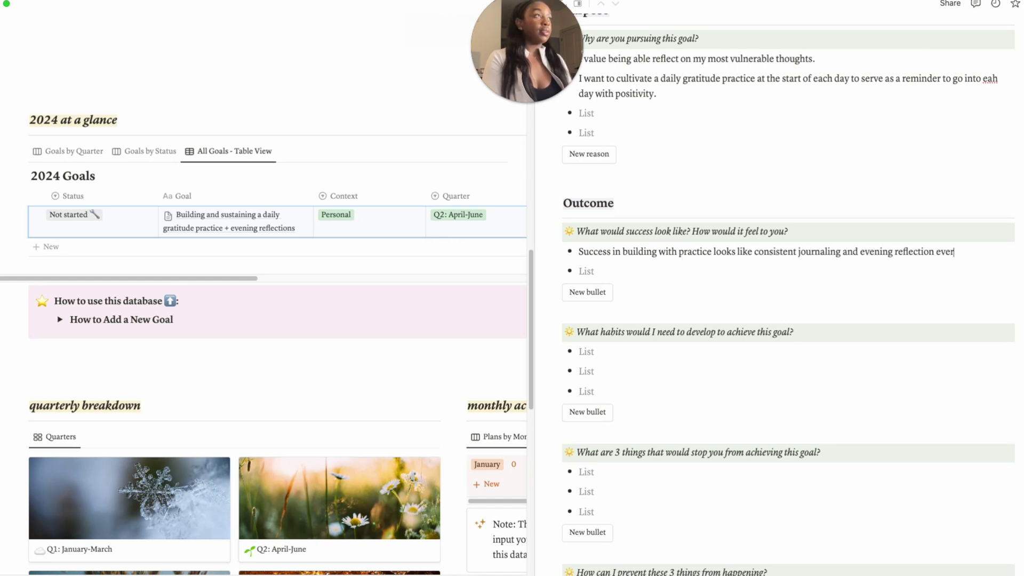
type("y day/most")
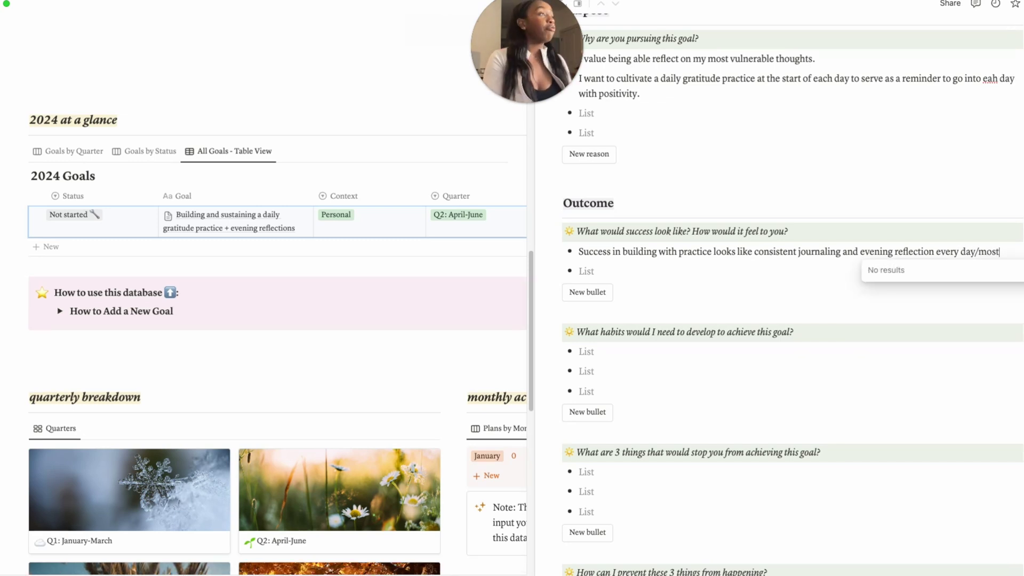
type(" days of")
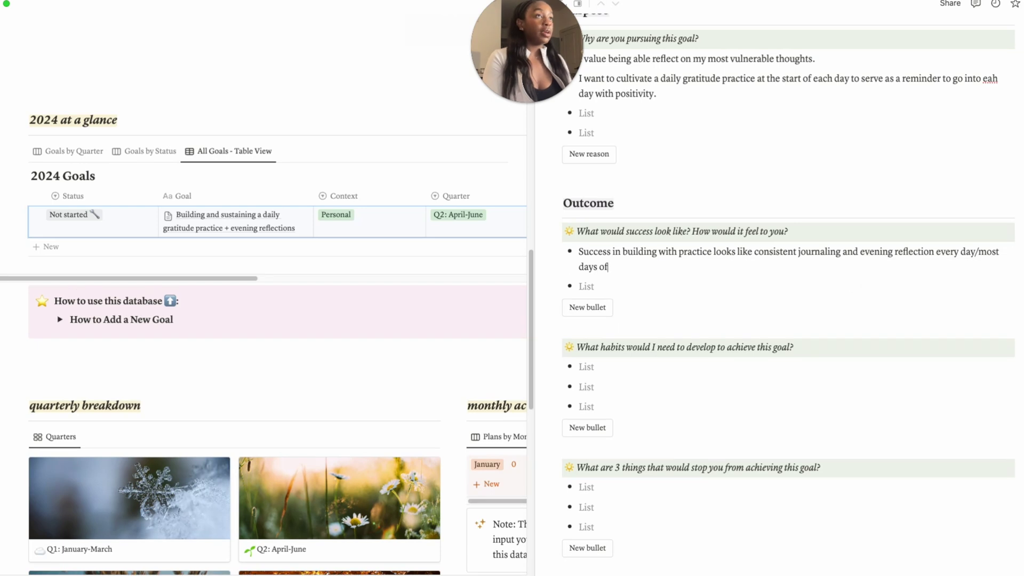
type(" my week.")
scroll(636, 303, "down", 2)
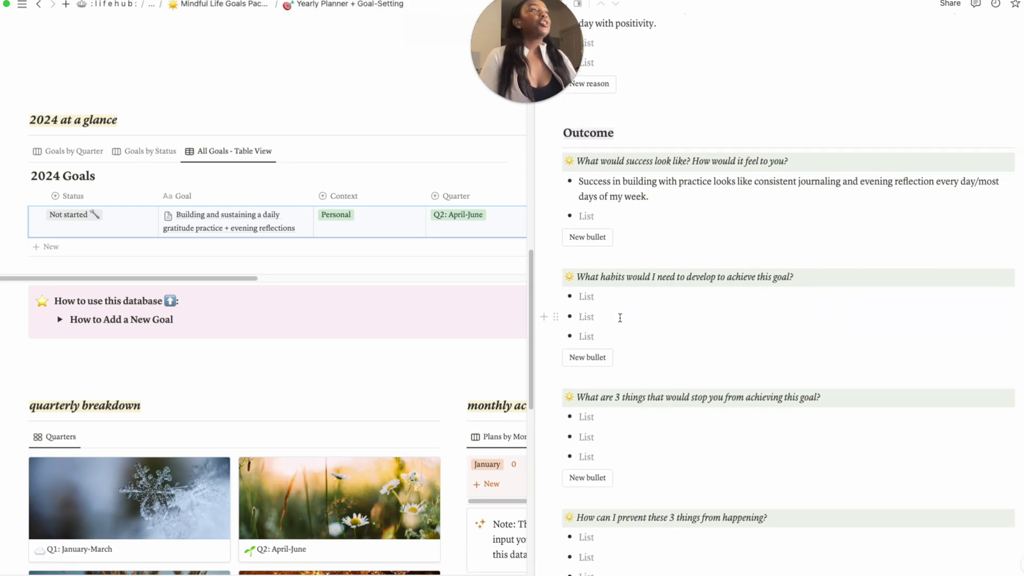
List two needed habits: a consistent morning/evening routine and more consistent wind-down times.
left_click(635, 296)
scroll(635, 296, "down", 2)
type("Deel")
type("eloping consistent morning/even")
type("ing routine that inclu")
type("des these practices.")
left_click(582, 240)
type("I would need to parent better so that I have more consistent wind down times.")
left_click(581, 259)
scroll(581, 260, "down", 2)
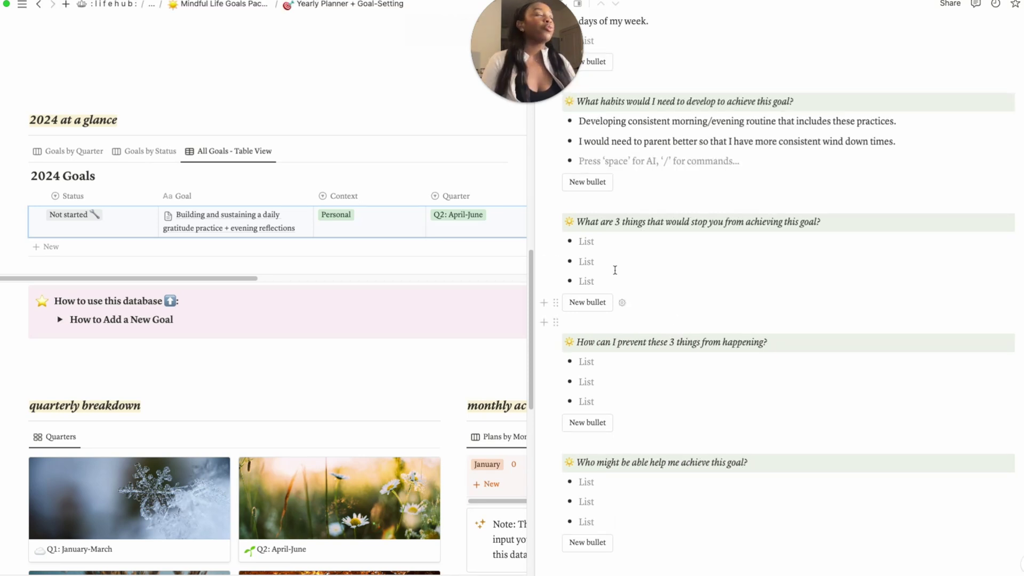
List obstacles: no boundaries set, an unappealing journaling space, and no clear wind-down times.
left_click(584, 242)
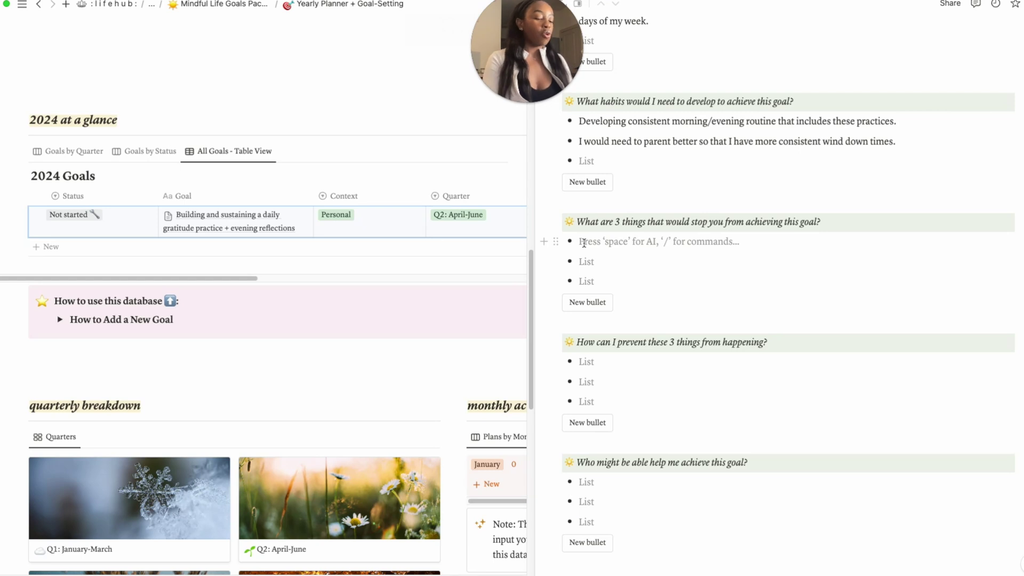
type("Not having bounda")
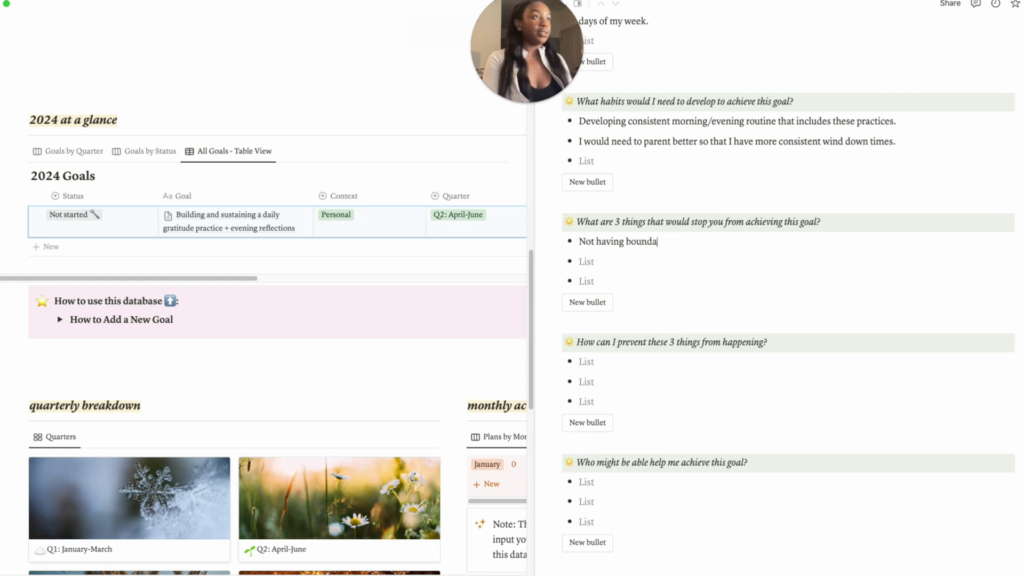
type("ries set (work, other people, etc.) and allowing other hi")
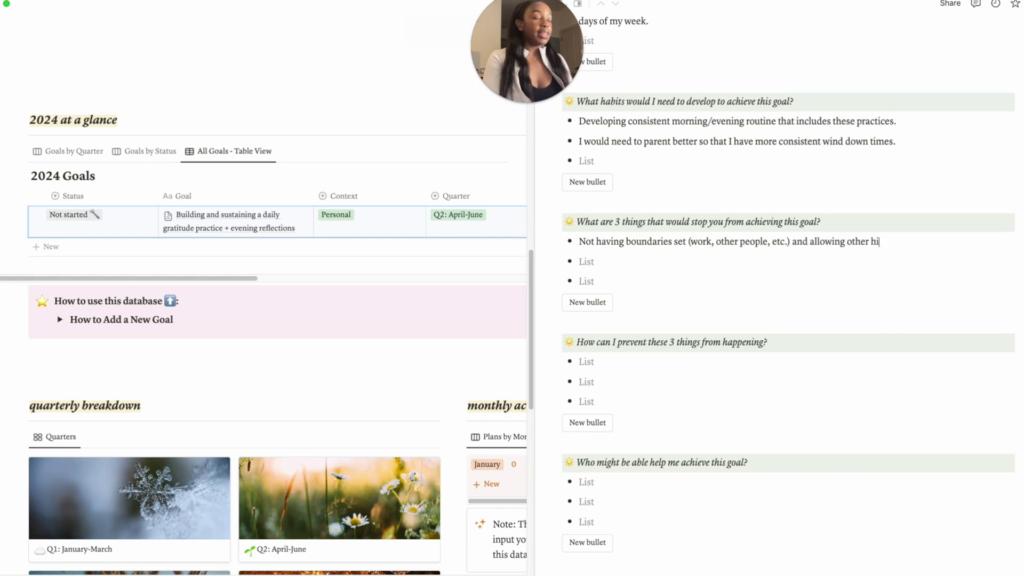
type("things to eat this sa")
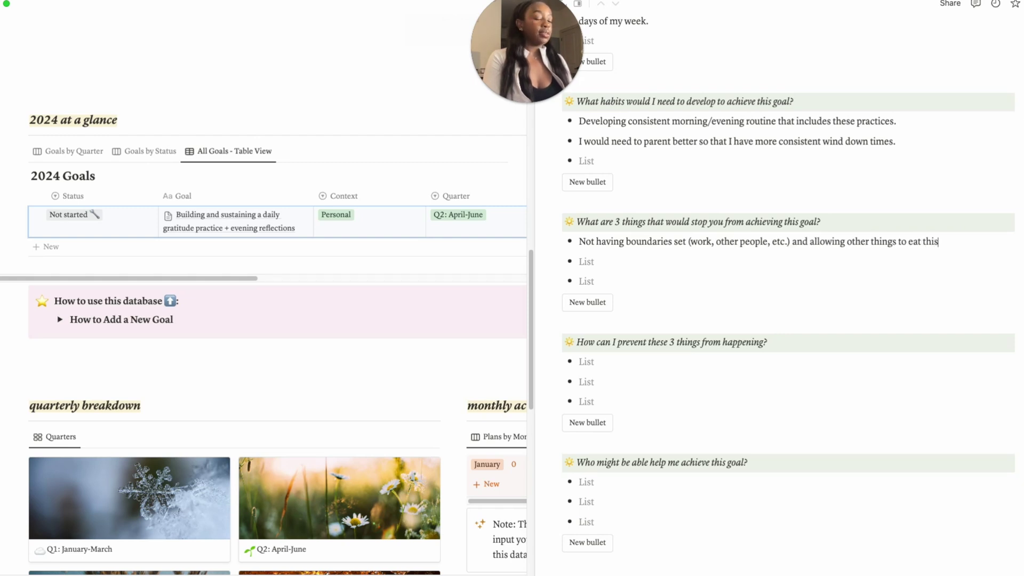
type("cred time up")
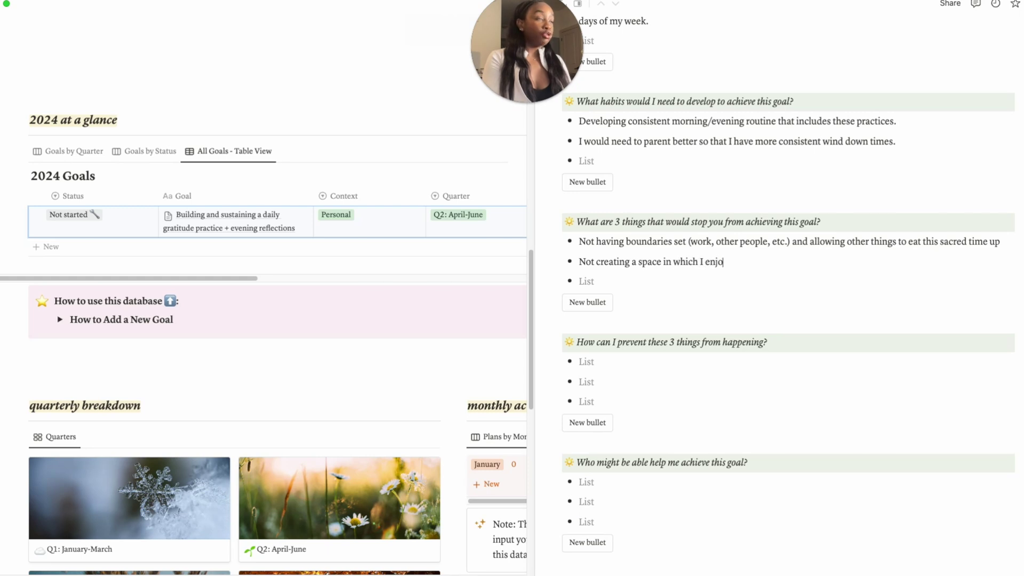
type("(setting the mood, digital space/journal isn’t appealing, etc.)")
key("Return")
type("Not having clear wind down times to cut other work, screen time, etc. off")
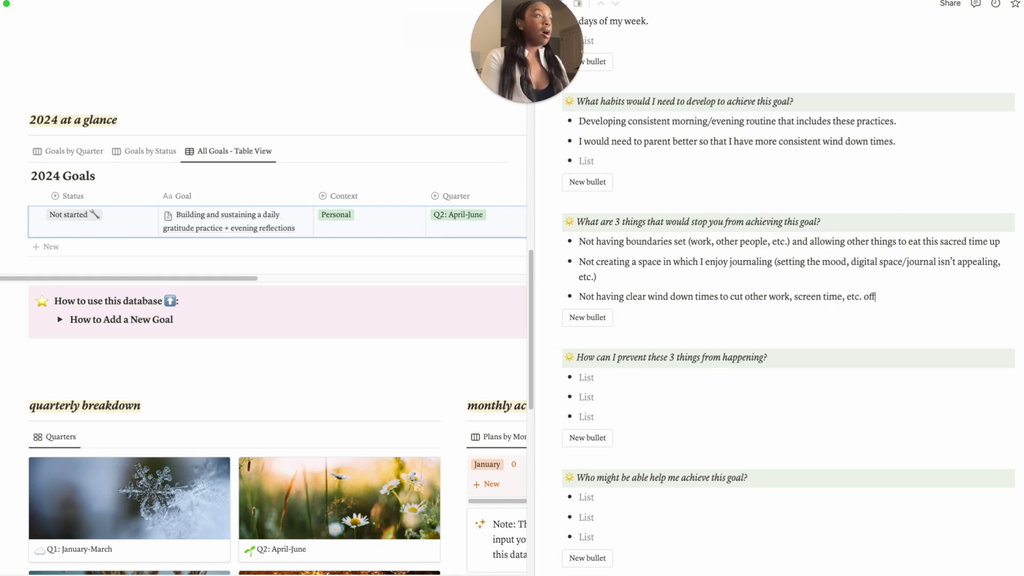
scroll(635, 245, "down", 5)
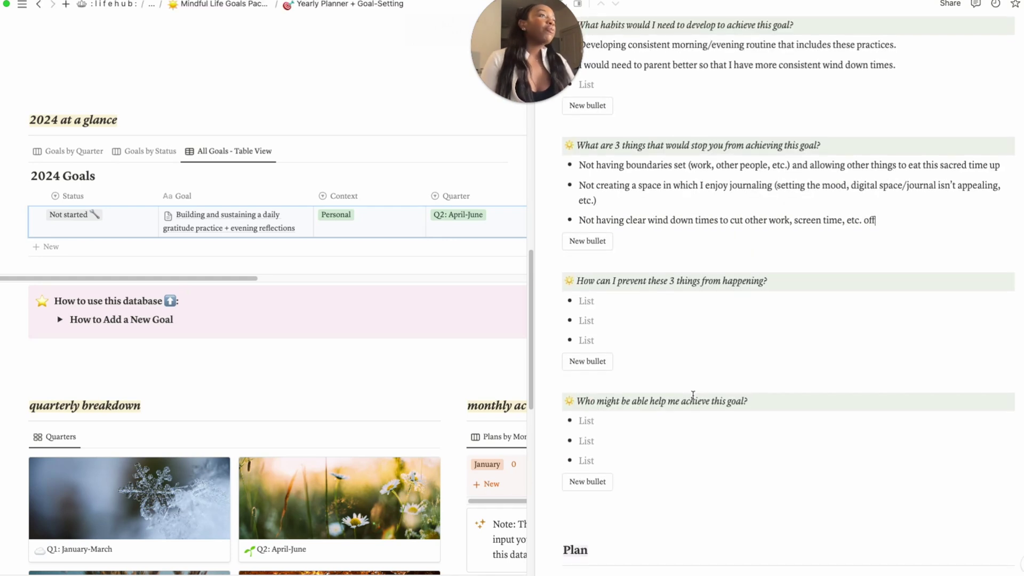
Complete the obstacle-prevention bullets and add 'Partner' as the first helper.
scroll(635, 245, "up", 1)
left_click(635, 245)
type("Rea")
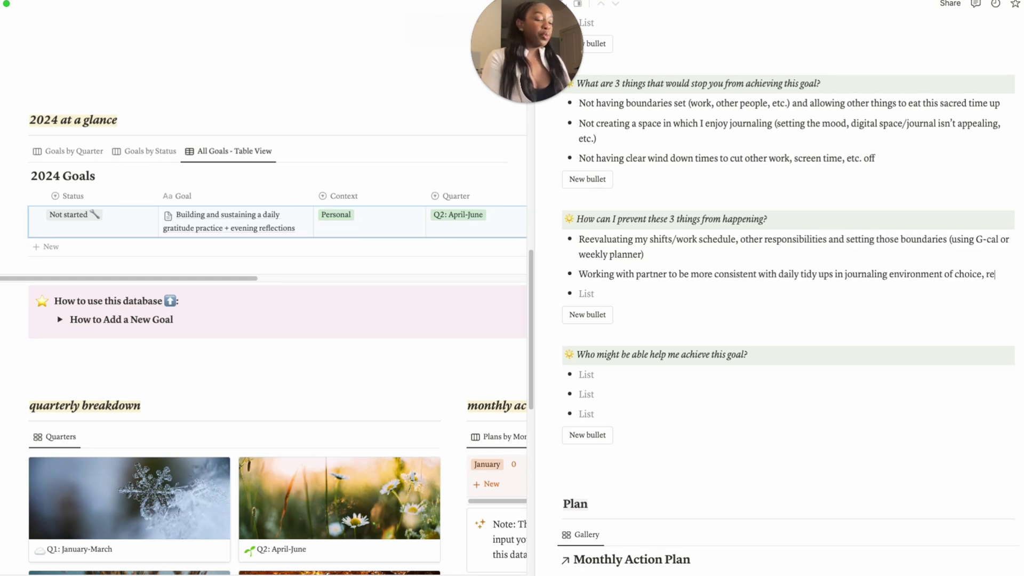
type("vamping digital jou")
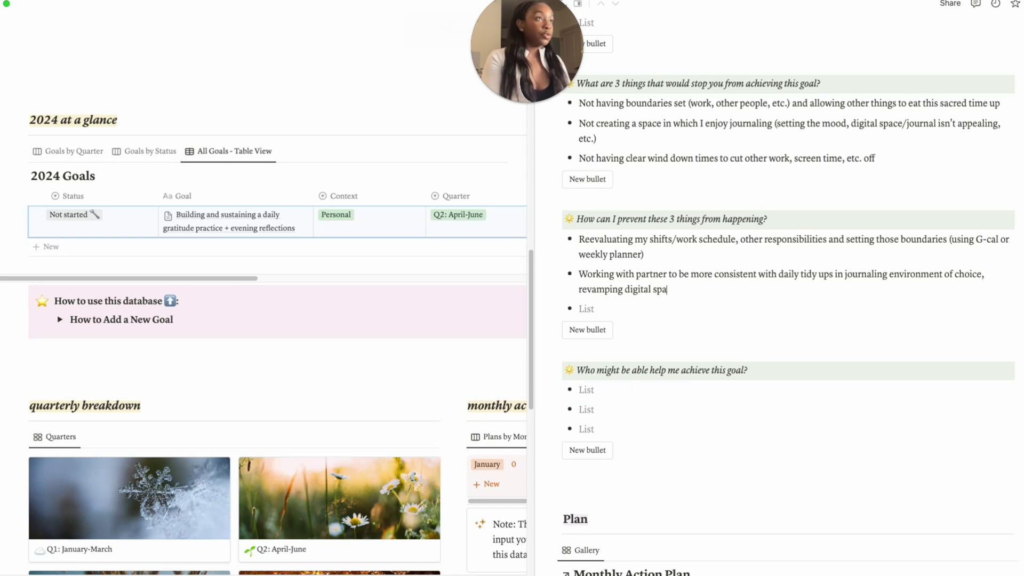
left_click(642, 397)
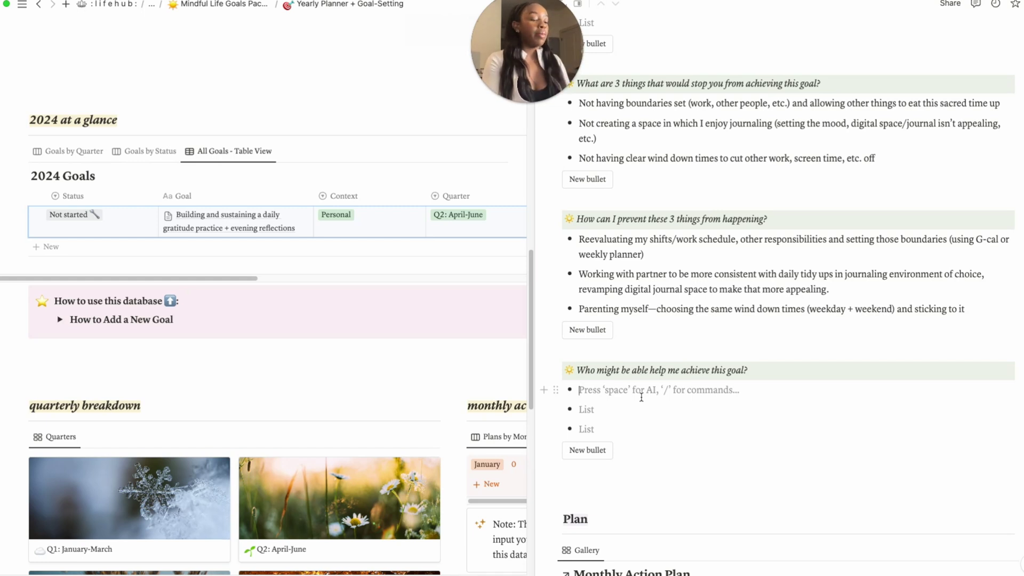
type("Partner")
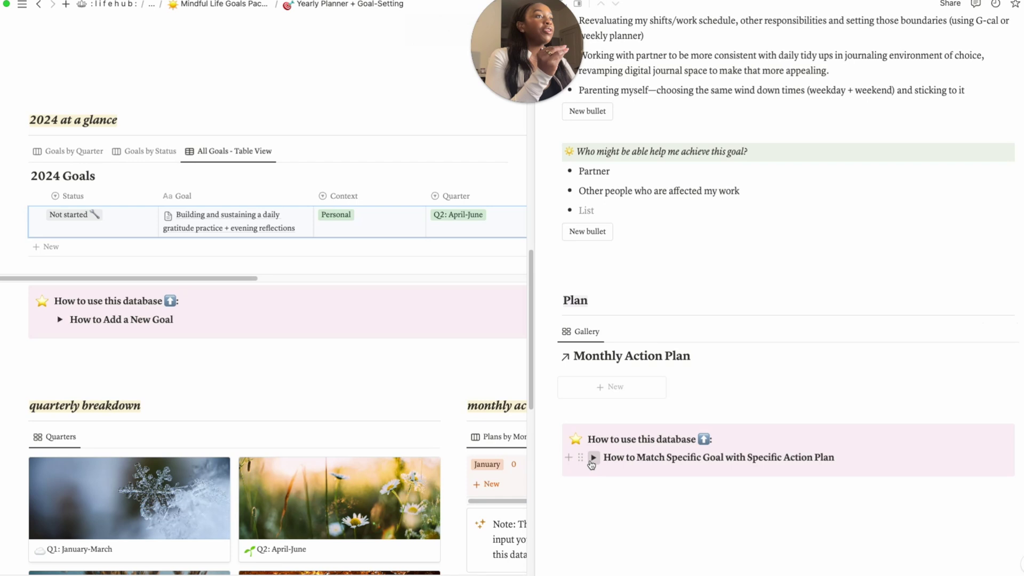
Filter the Monthly Action Plan gallery by Related Goal to the gratitude practice goal.
left_click(593, 457)
scroll(944, 289, "down", 3)
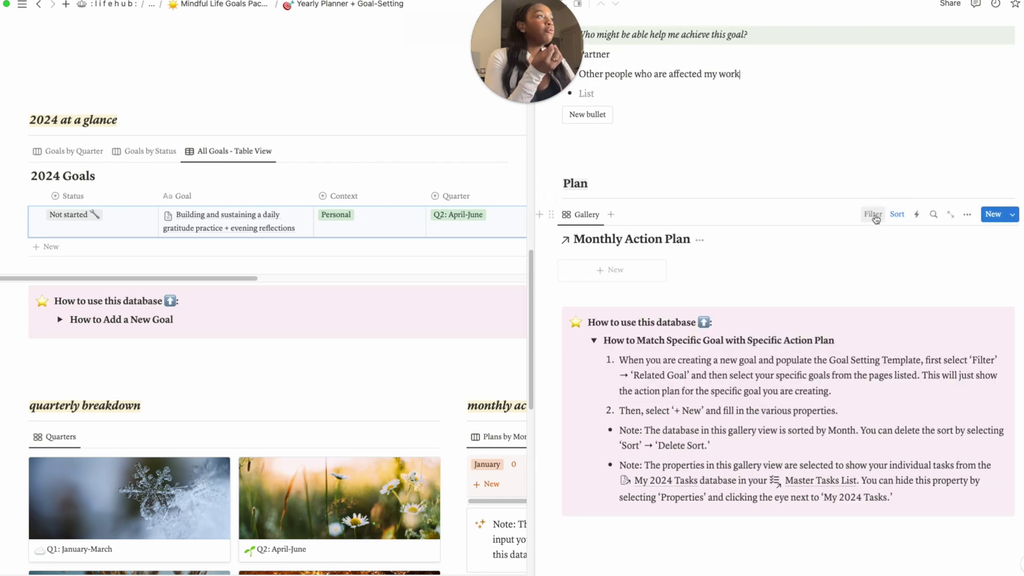
left_click(873, 214)
left_click(827, 293)
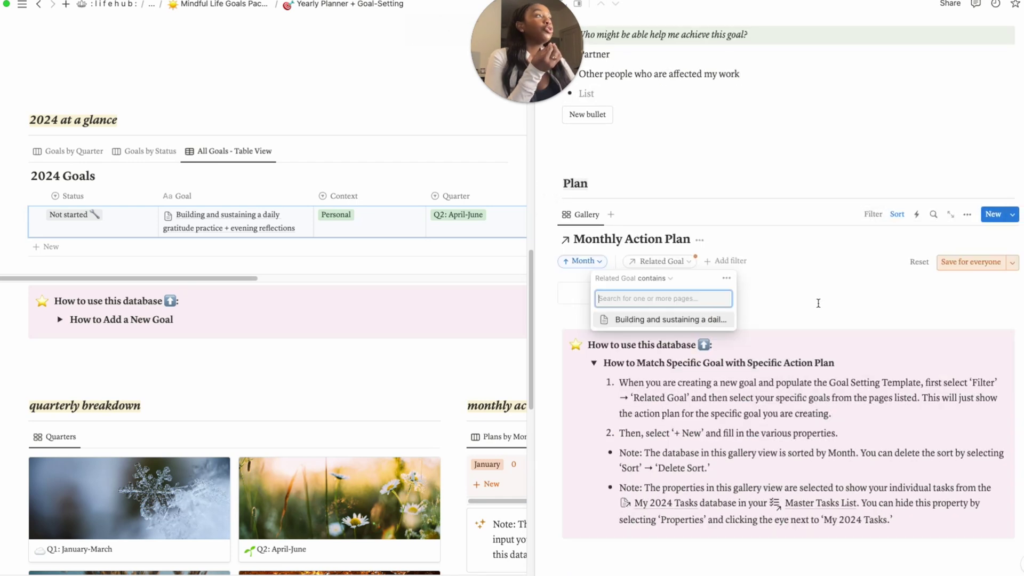
left_click(669, 320)
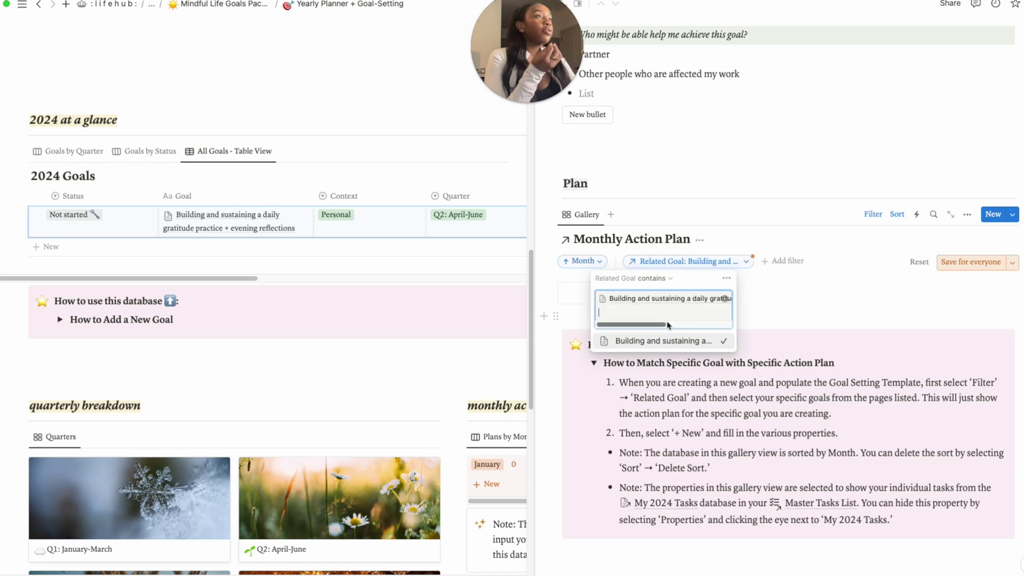
left_click(791, 314)
left_click(593, 363)
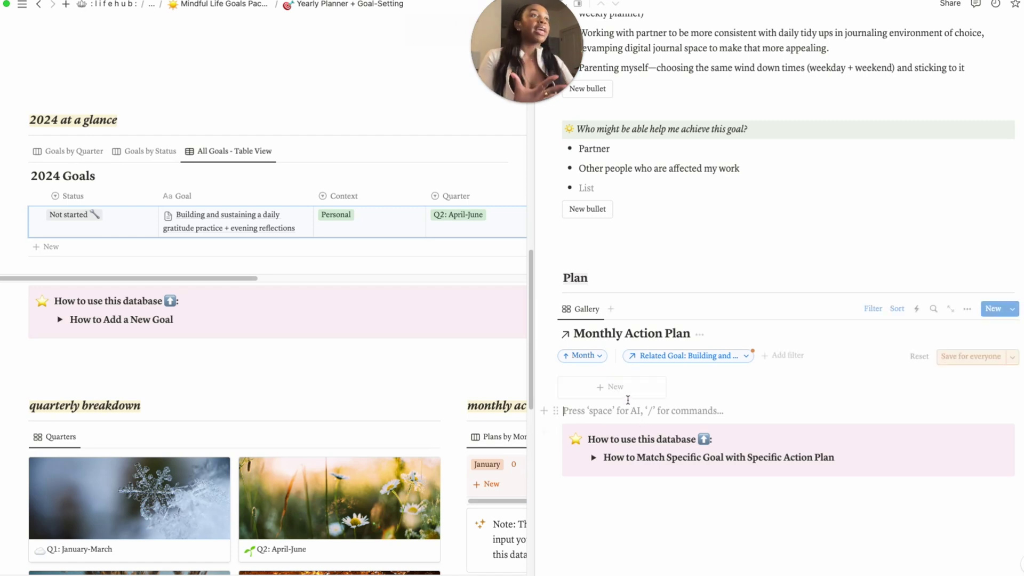
Add the plan 'Using ideal week builder to re-evaluate schedule' with Month set to January.
left_click(611, 387)
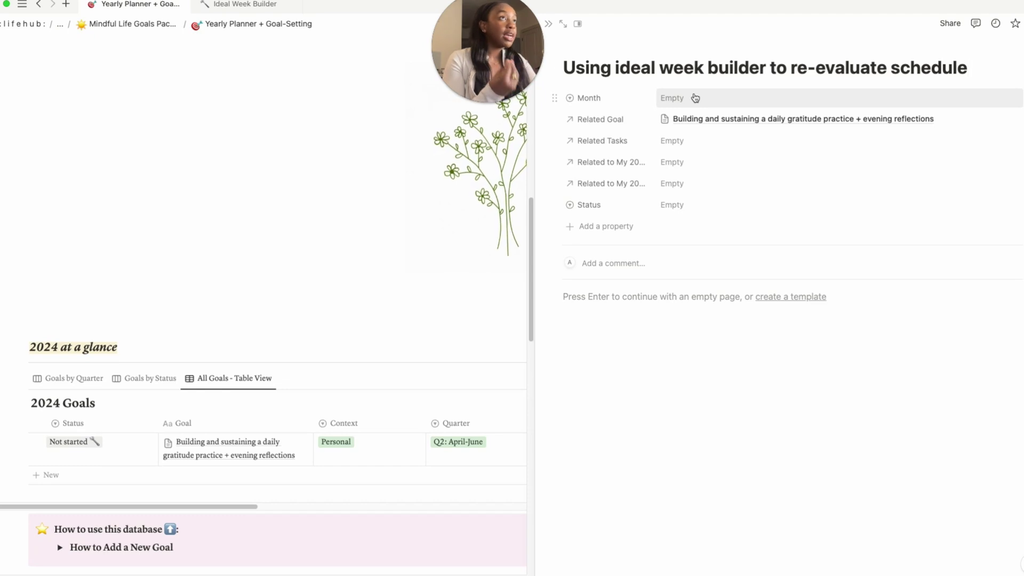
left_click(695, 98)
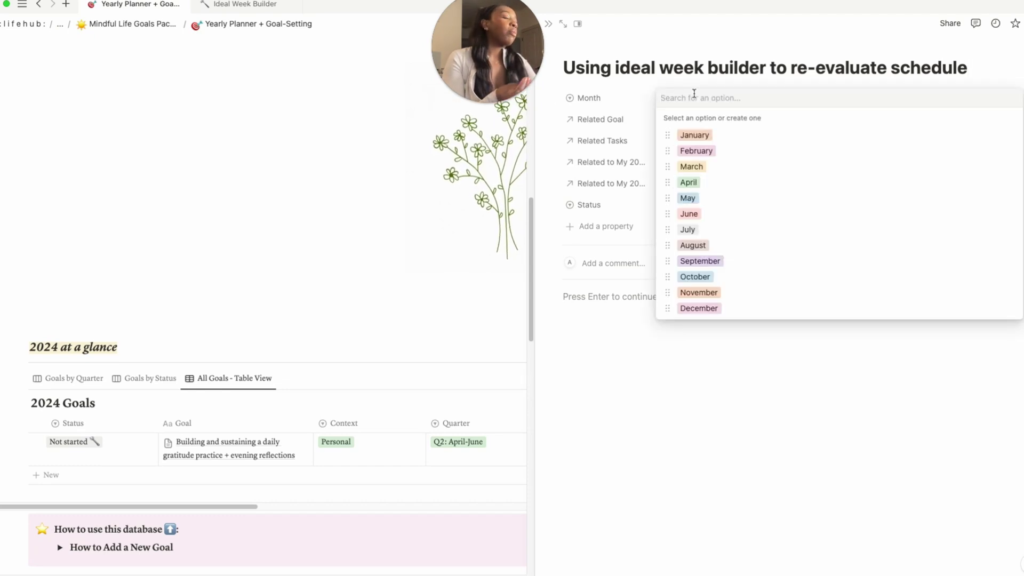
key("Return")
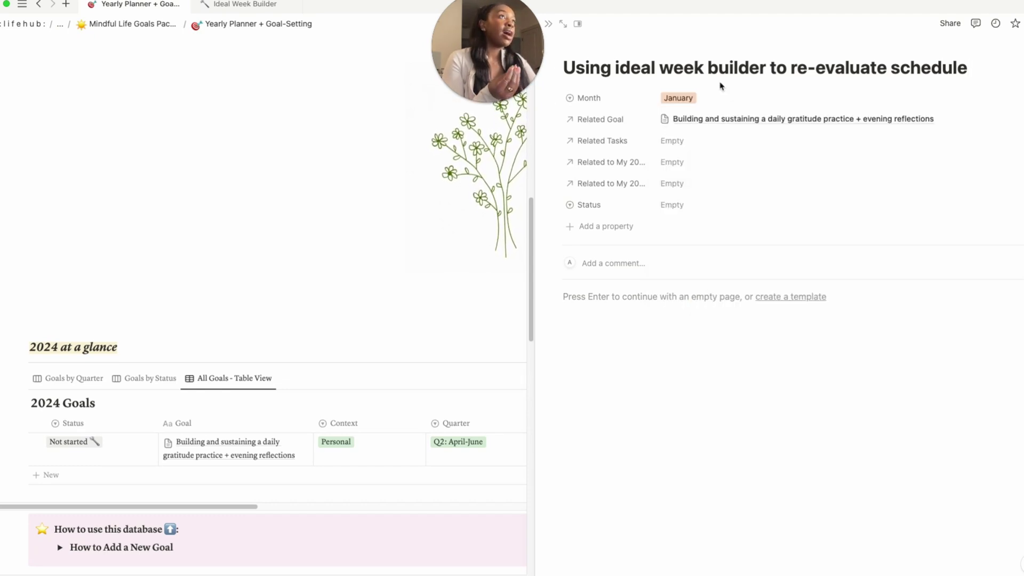
key("Escape")
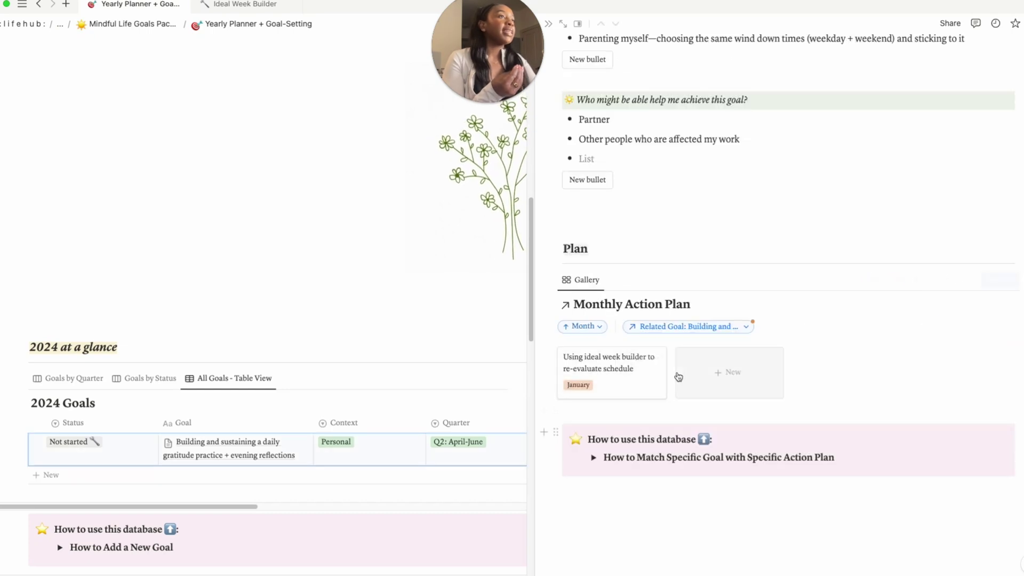
In the All Plans table, set the January plan's Status to Not started, then return to Plans by Month.
scroll(694, 240, "up", 7)
scroll(677, 217, "down", 7)
left_click(295, 432)
scroll(295, 432, "down", 4)
scroll(564, 450, "down", 2)
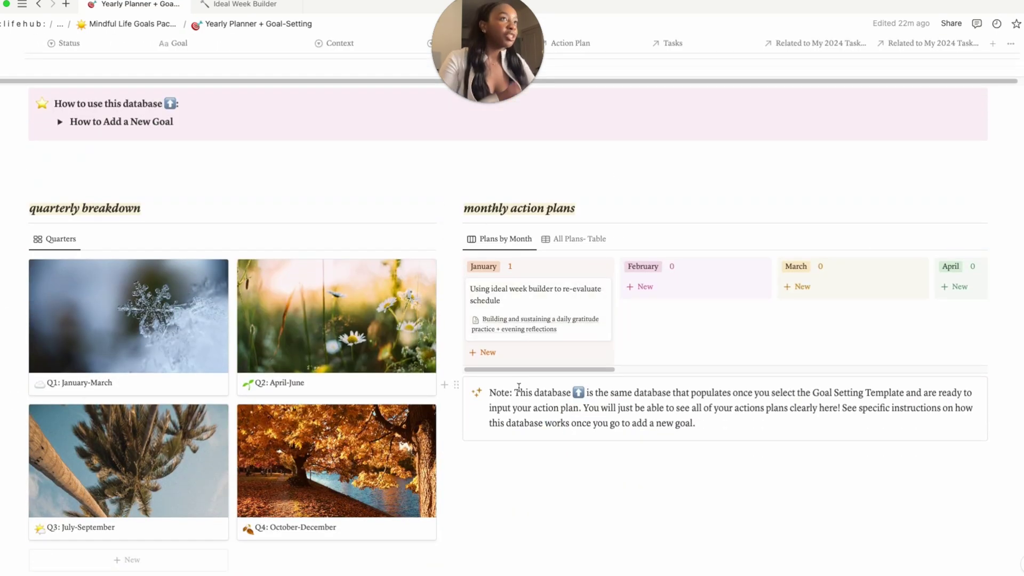
left_click(579, 238)
left_click(533, 302)
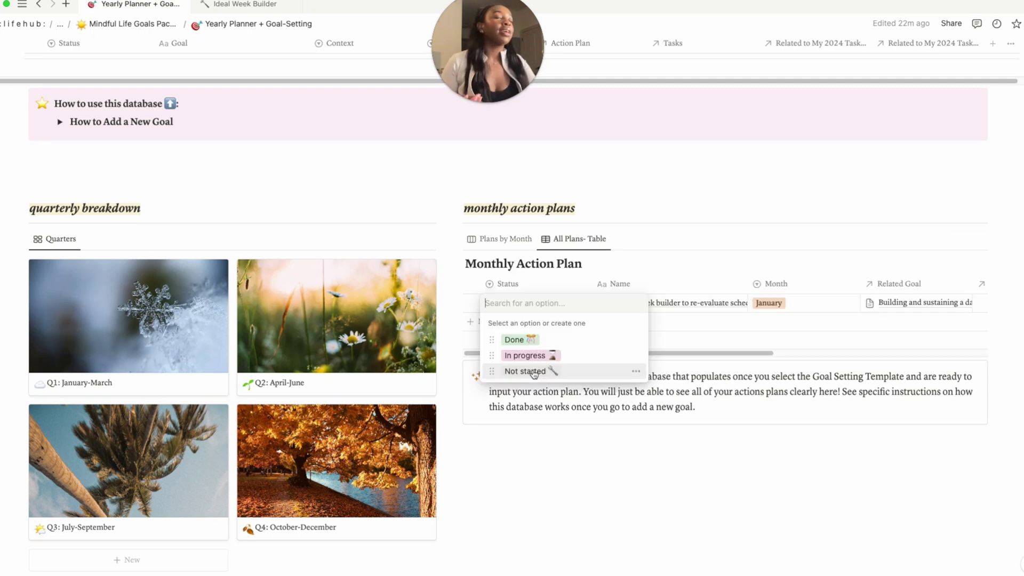
left_click(530, 371)
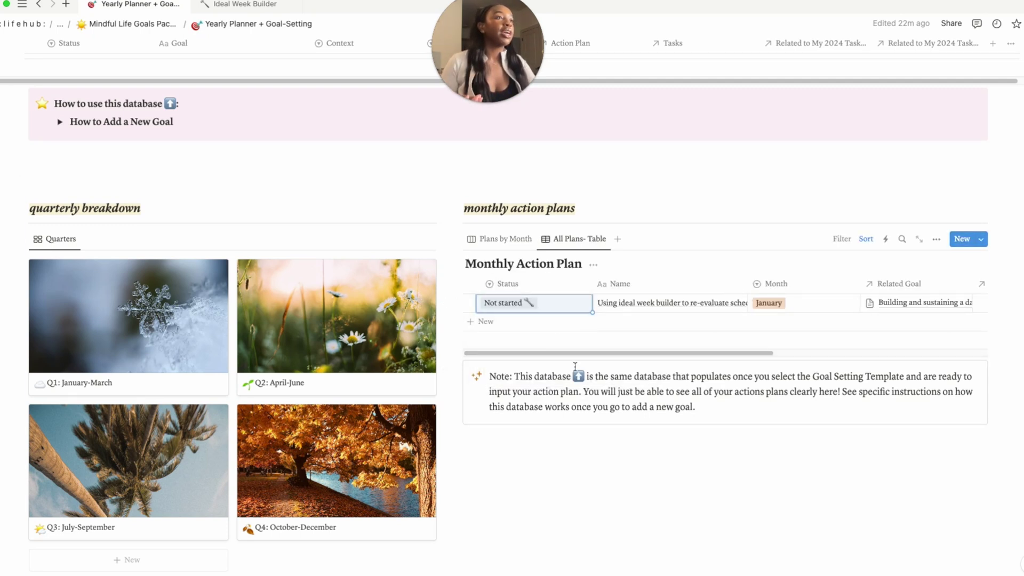
key("Escape")
left_click(503, 246)
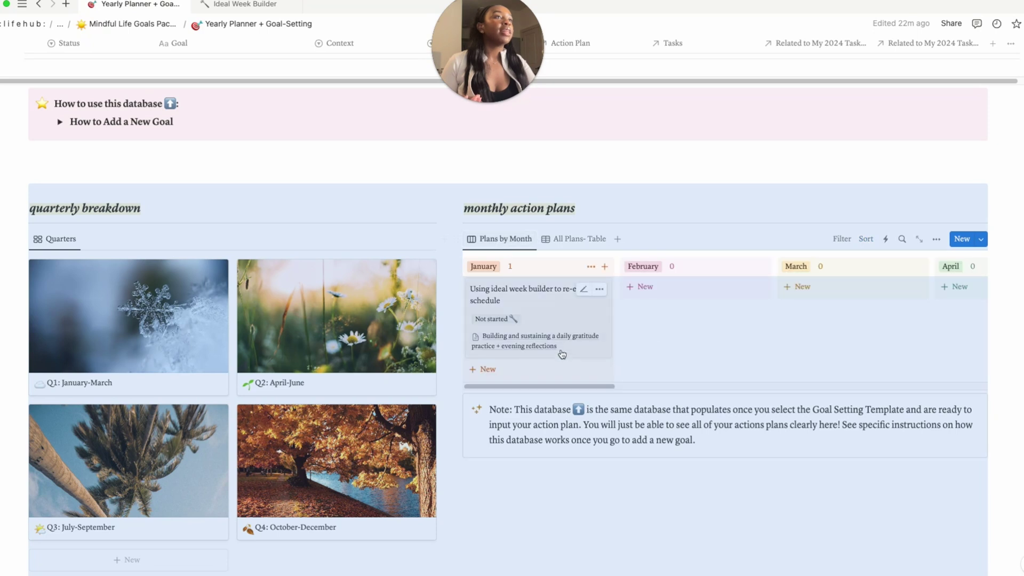
left_click(638, 347)
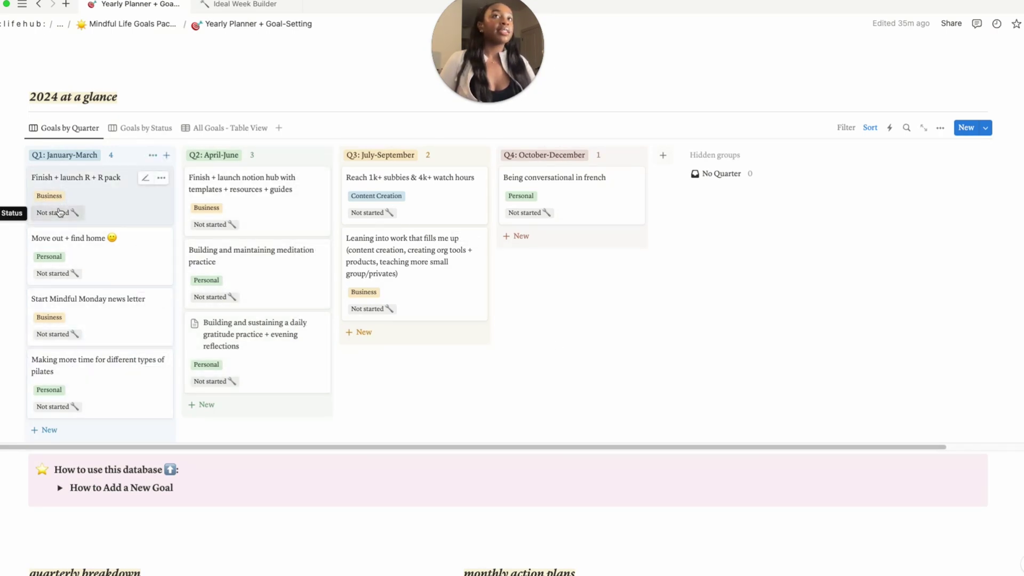
Switch the 2024 goals board to Goals by Status, showing all ten goals under Not started.
left_click(131, 134)
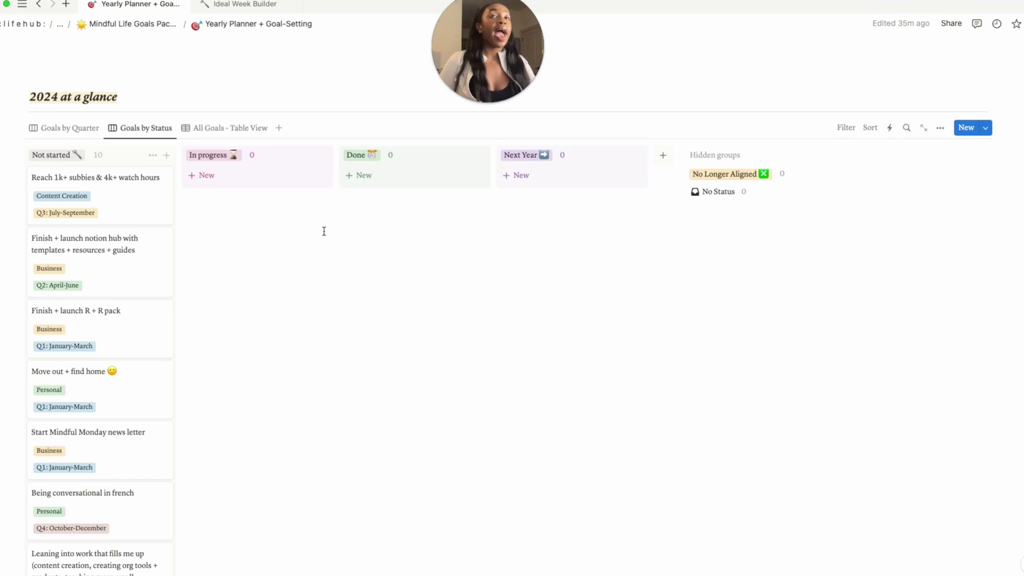
scroll(251, 213, "down", 1)
left_click_drag(101, 307, 563, 216)
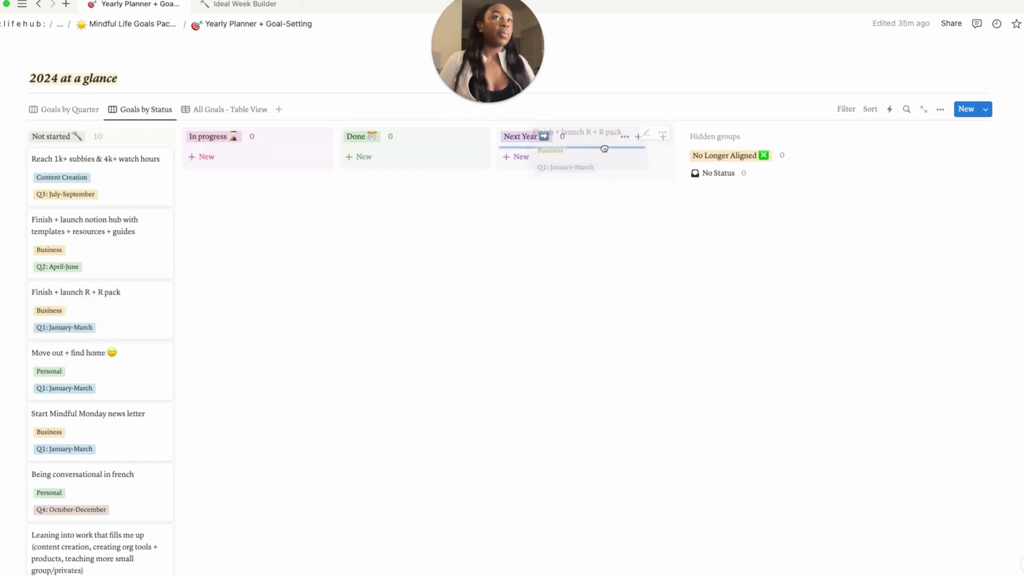
Open the Q1: January–March page and scroll to its January action plan and empty task table.
left_click_drag(604, 148, 480, 214)
scroll(139, 369, "down", 5)
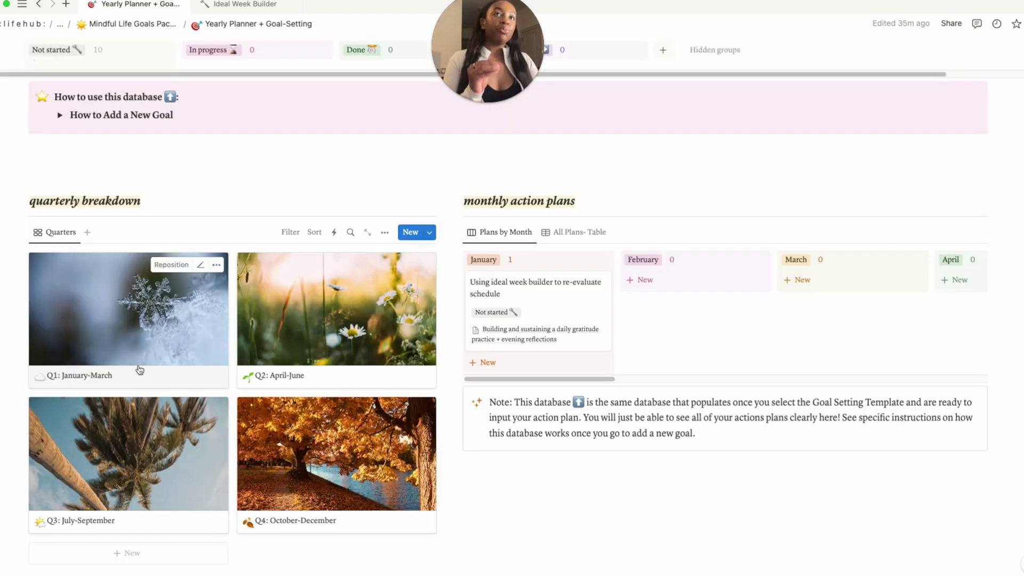
left_click(136, 345)
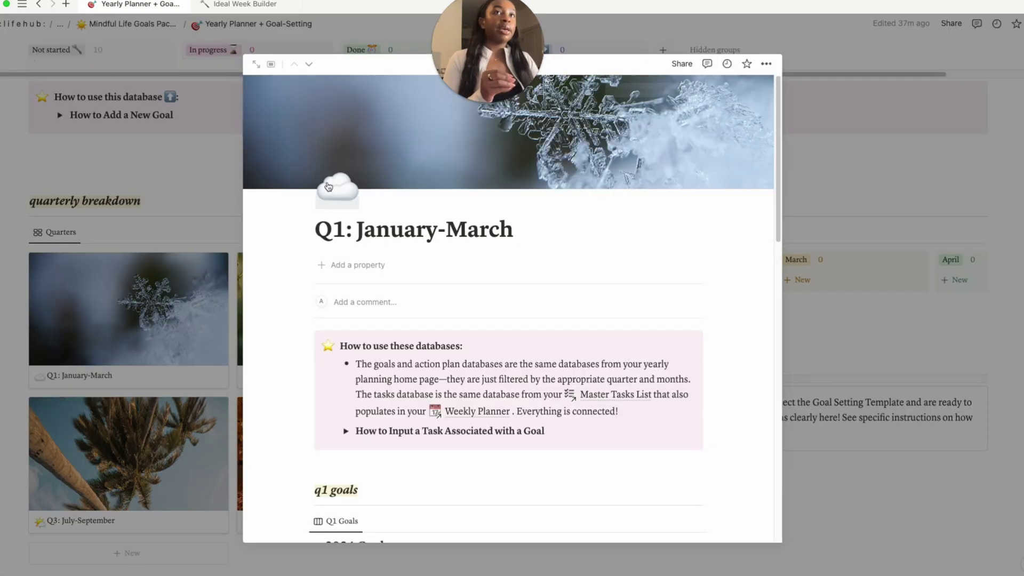
scroll(454, 261, "down", 3)
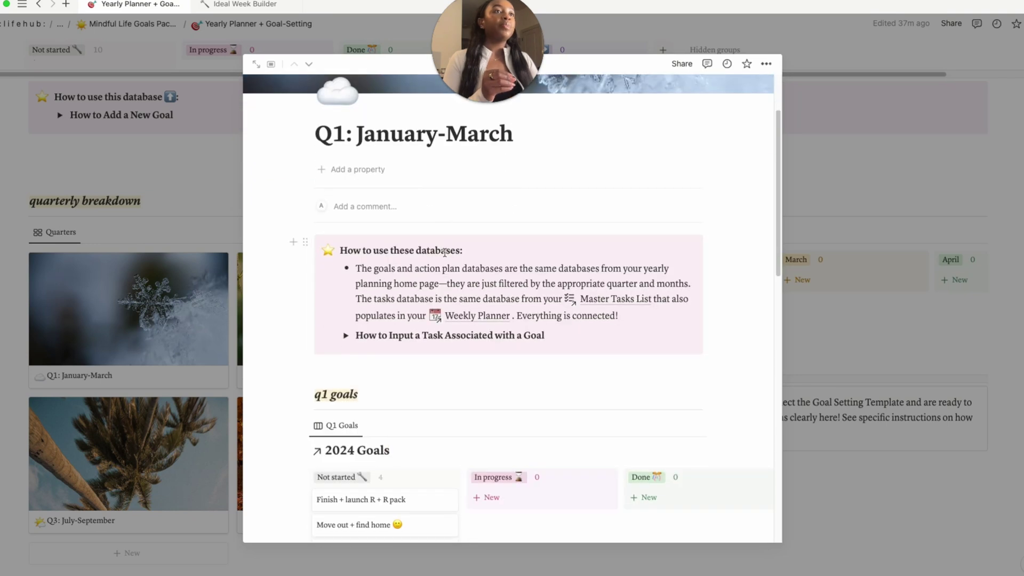
scroll(460, 268, "down", 4)
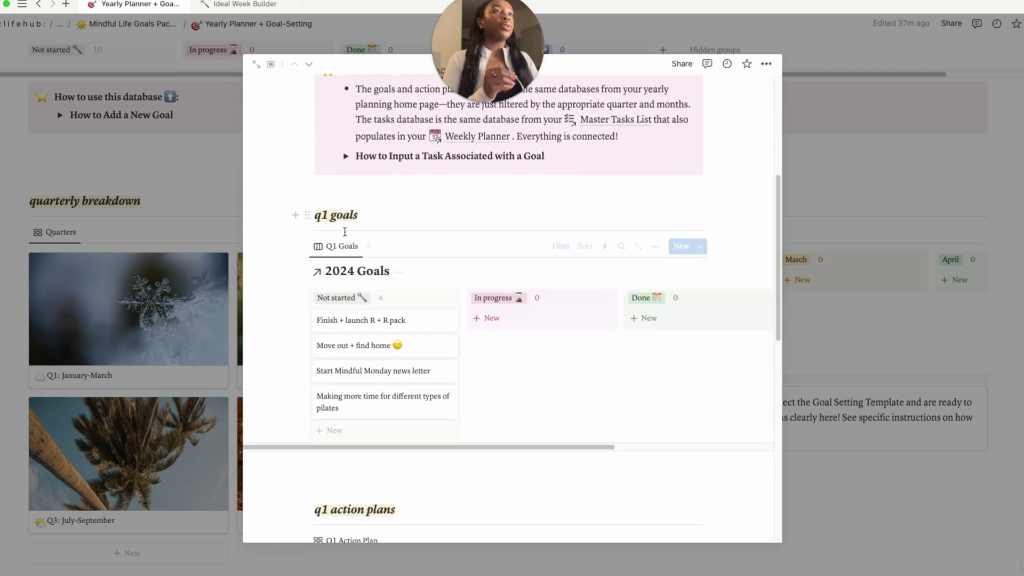
scroll(603, 430, "down", 5)
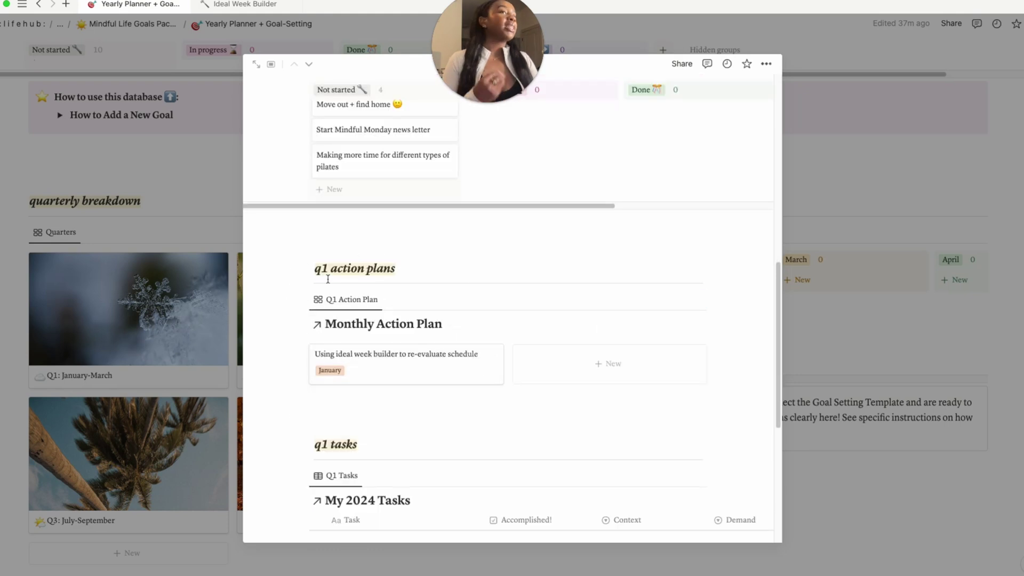
scroll(414, 322, "down", 5)
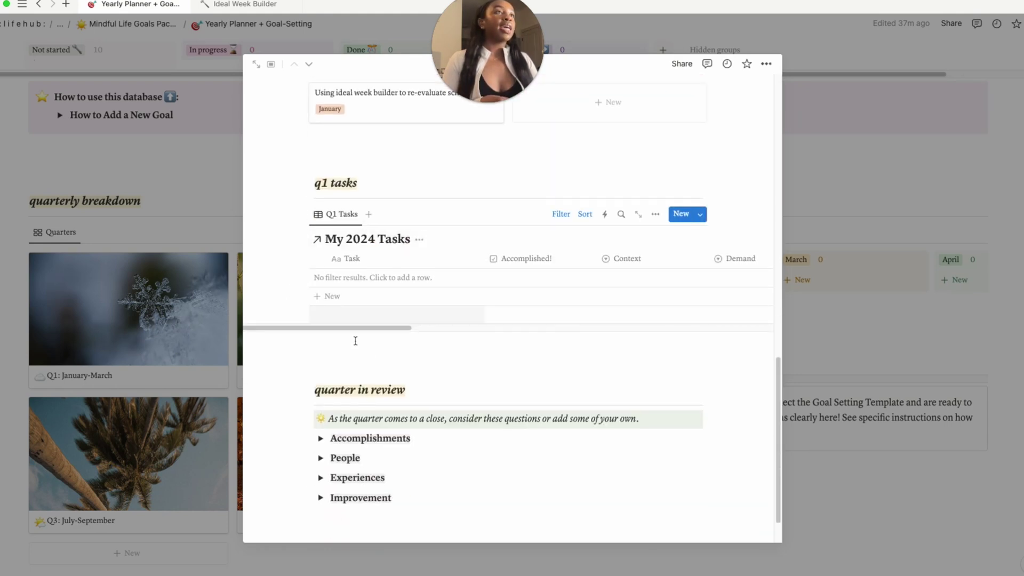
scroll(542, 218, "up", 7)
scroll(542, 219, "up", 2)
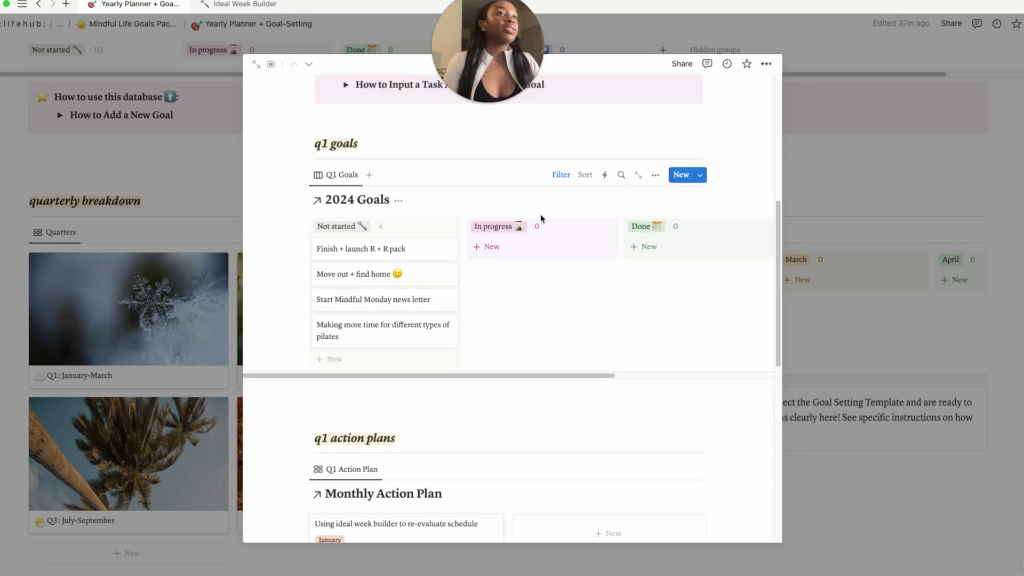
scroll(539, 219, "down", 1)
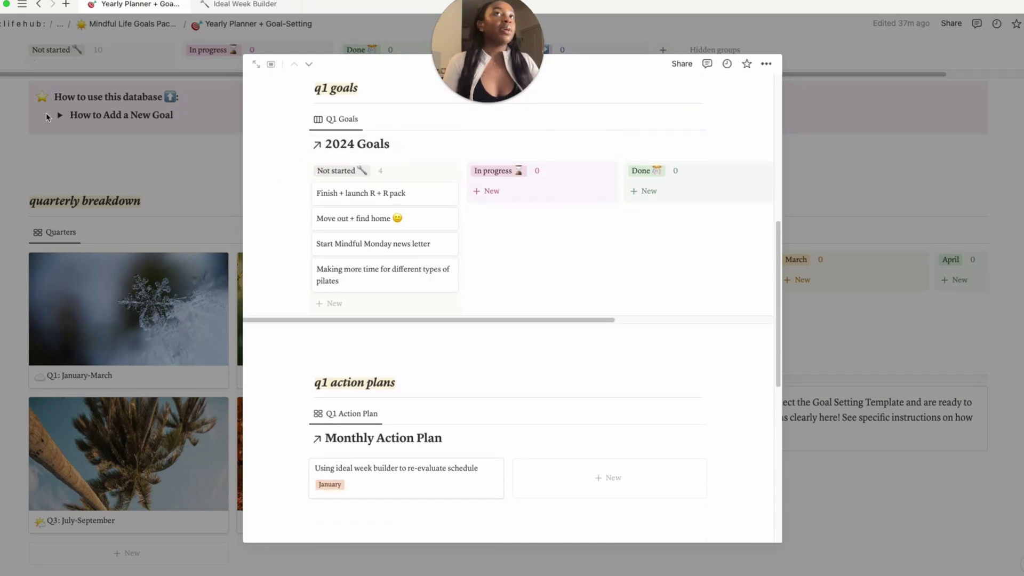
scroll(450, 283, "down", 2)
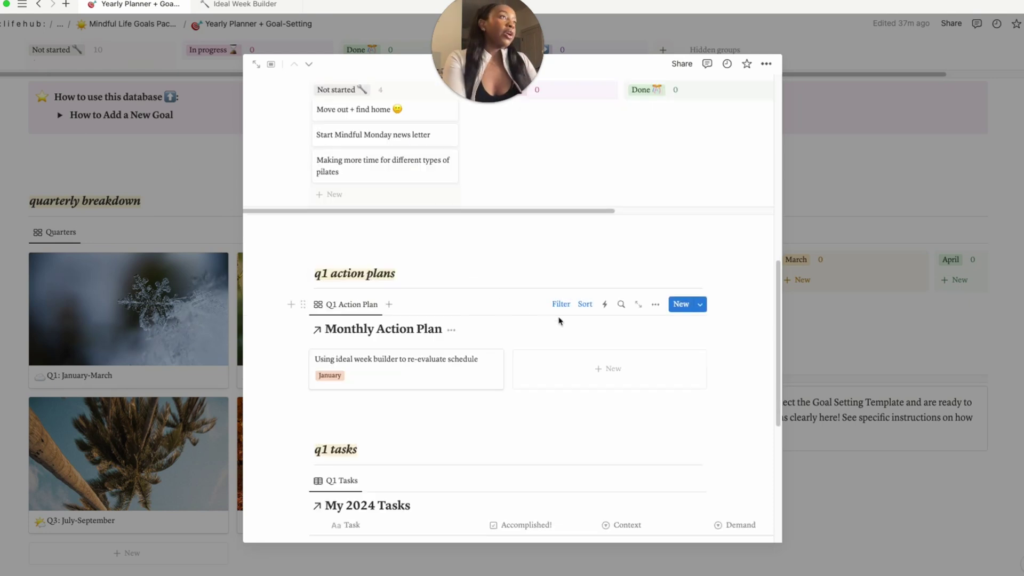
scroll(375, 414, "down", 3)
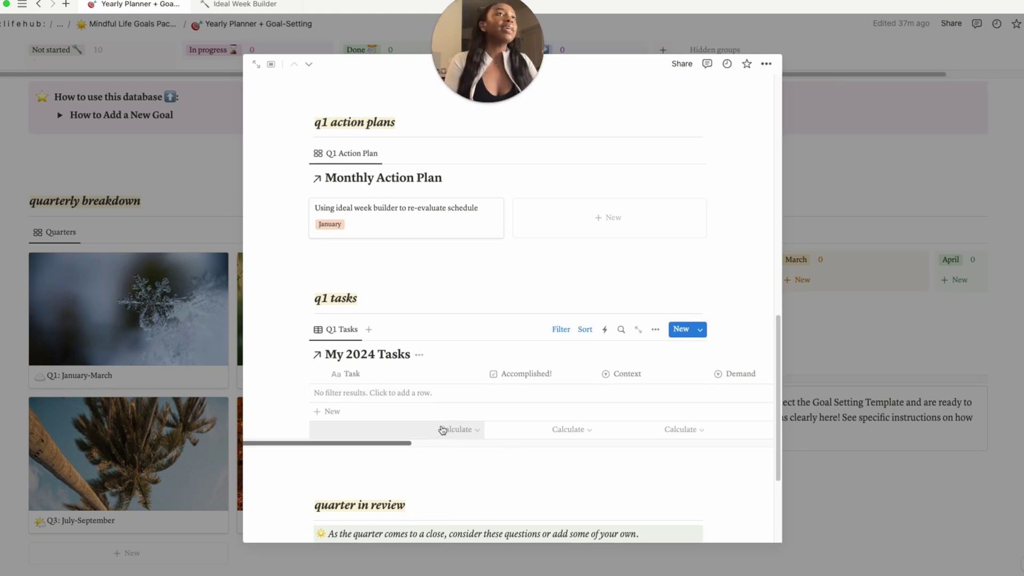
scroll(442, 427, "up", 10)
scroll(422, 335, "down", 5)
scroll(468, 318, "down", 5)
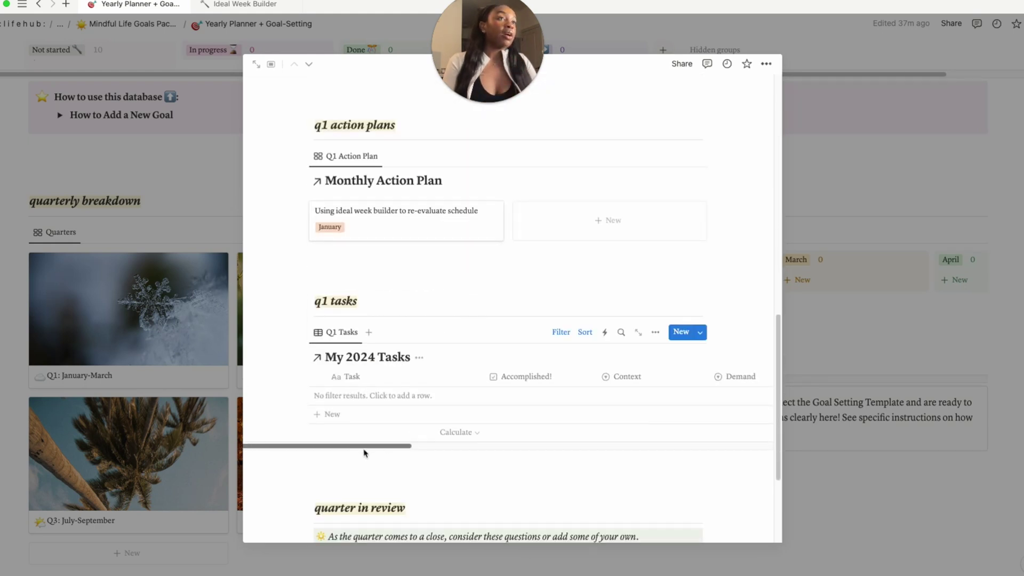
Add a Q1 task named 'Research properties + call agents', leaving Accomplished! unticked.
left_click(374, 394)
type("Res")
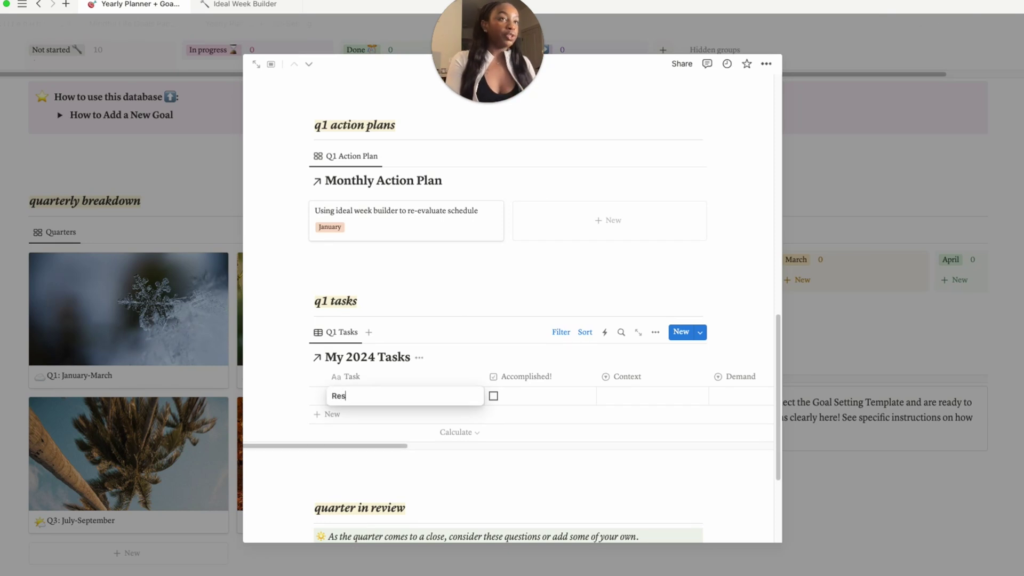
type("earch properties + call ")
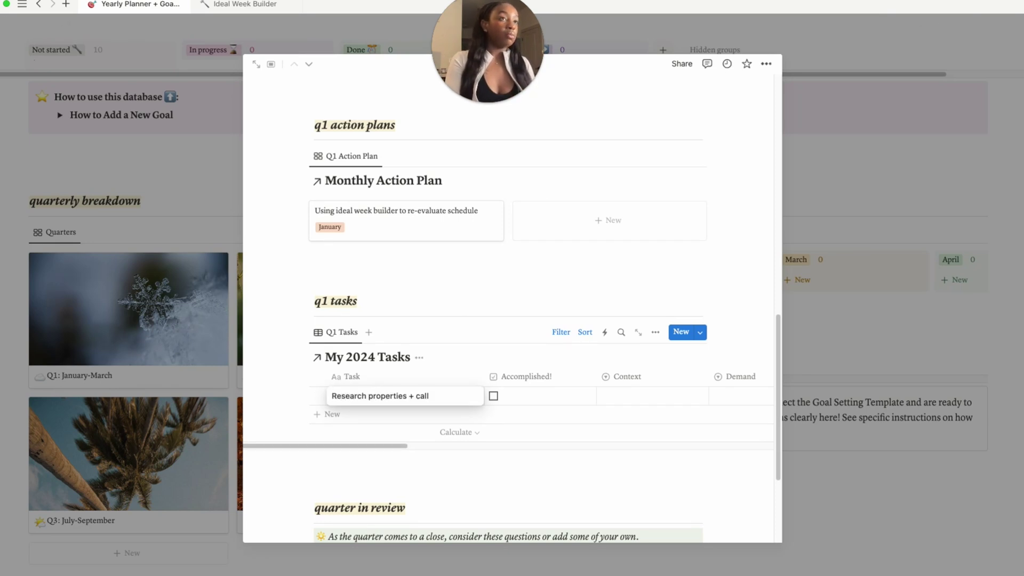
type("agents")
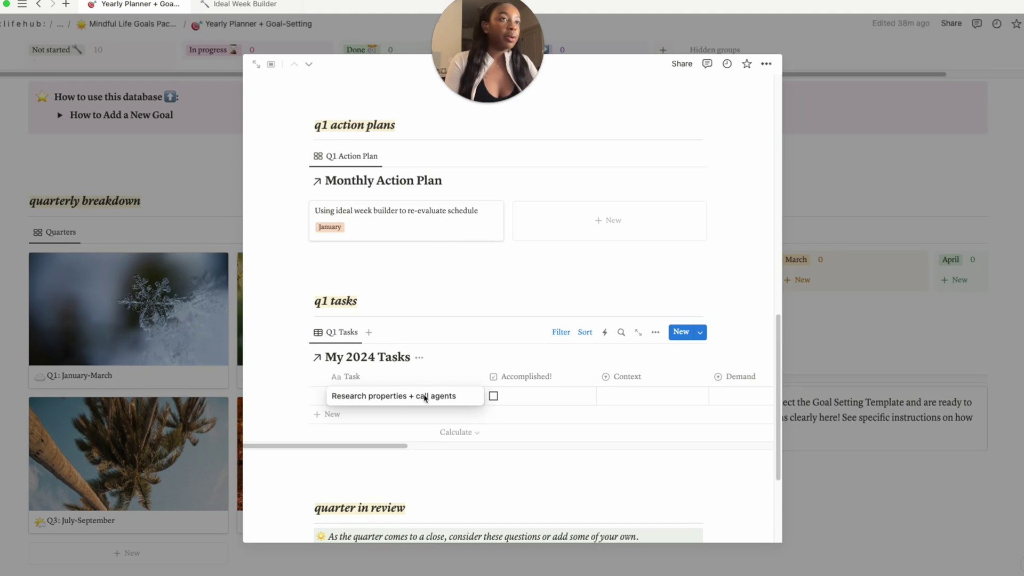
scroll(376, 432, "right", 2)
left_click(372, 396)
left_click(372, 397)
scroll(384, 414, "right", 3)
Tag the task with Context Personal and Demand Low Energy.
left_click(384, 398)
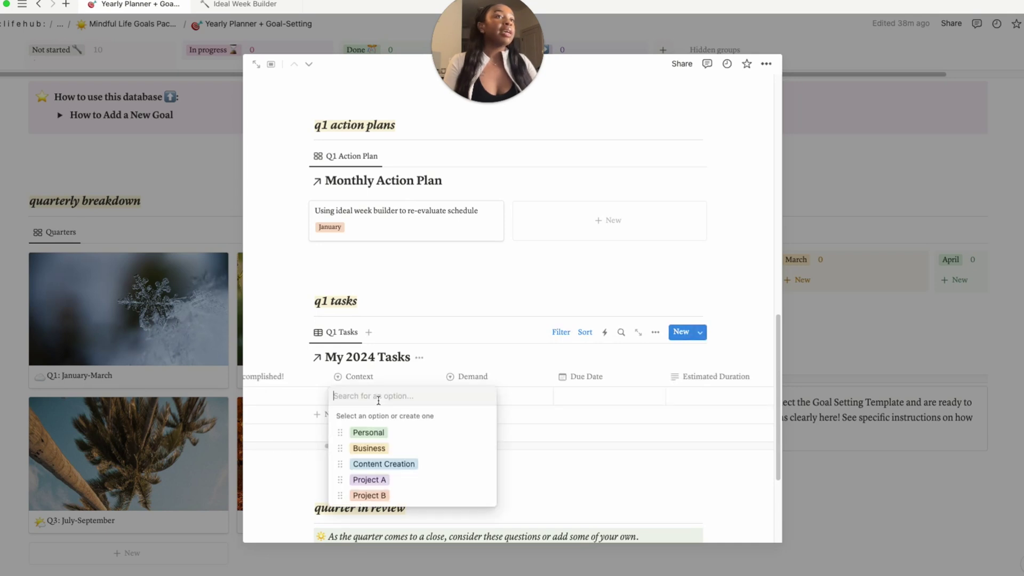
left_click(384, 430)
scroll(386, 414, "right", 2)
left_click(389, 398)
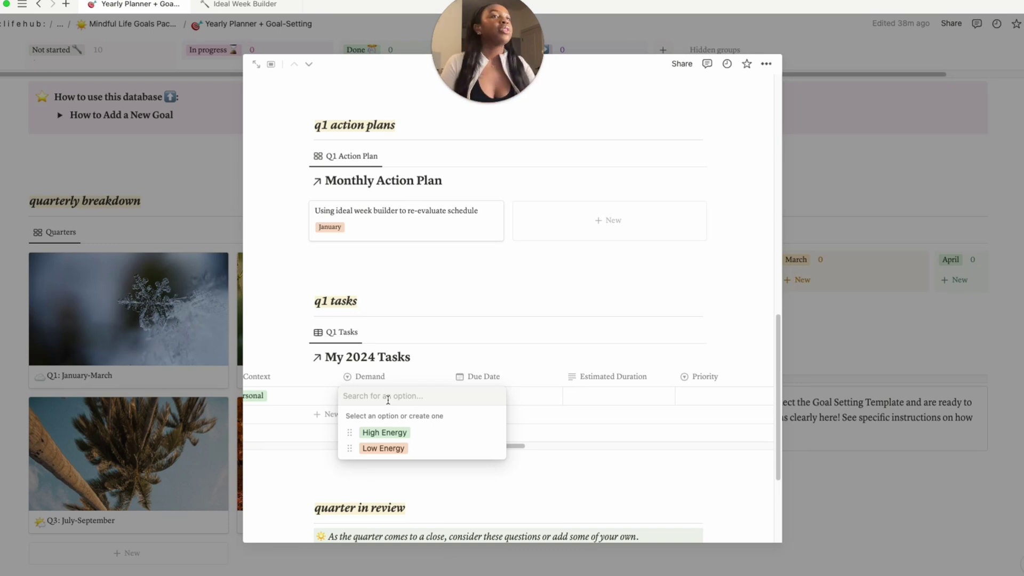
left_click(384, 448)
scroll(405, 414, "right", 2)
Set the task's due date to January 13, 2024 and its estimated duration to 2 hours.
left_click(405, 396)
left_click(485, 136)
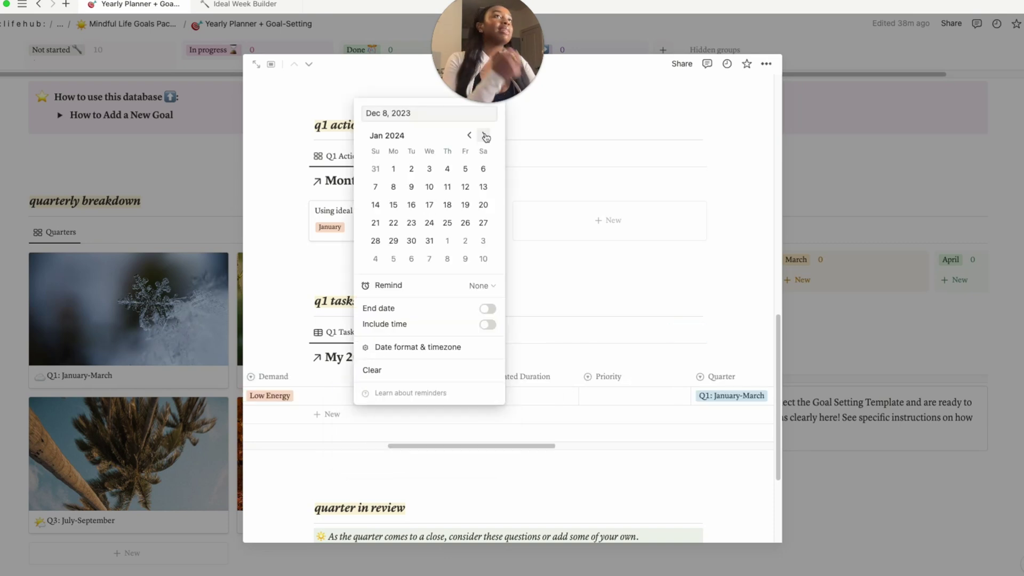
left_click(484, 188)
left_click(453, 483)
scroll(459, 450, "right", 2)
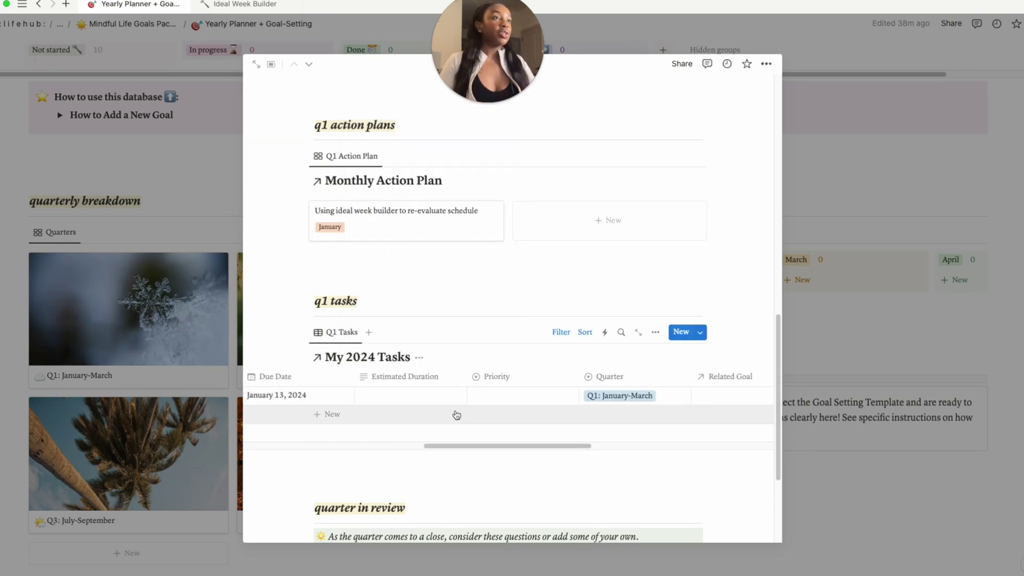
left_click(445, 397)
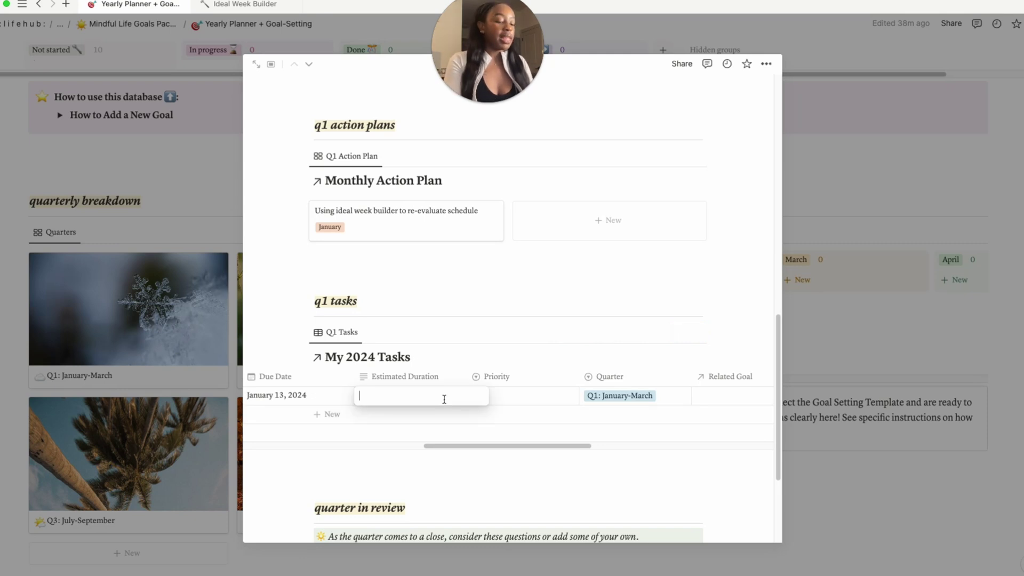
type("2 hours")
scroll(437, 404, "right", 2)
left_click(436, 404)
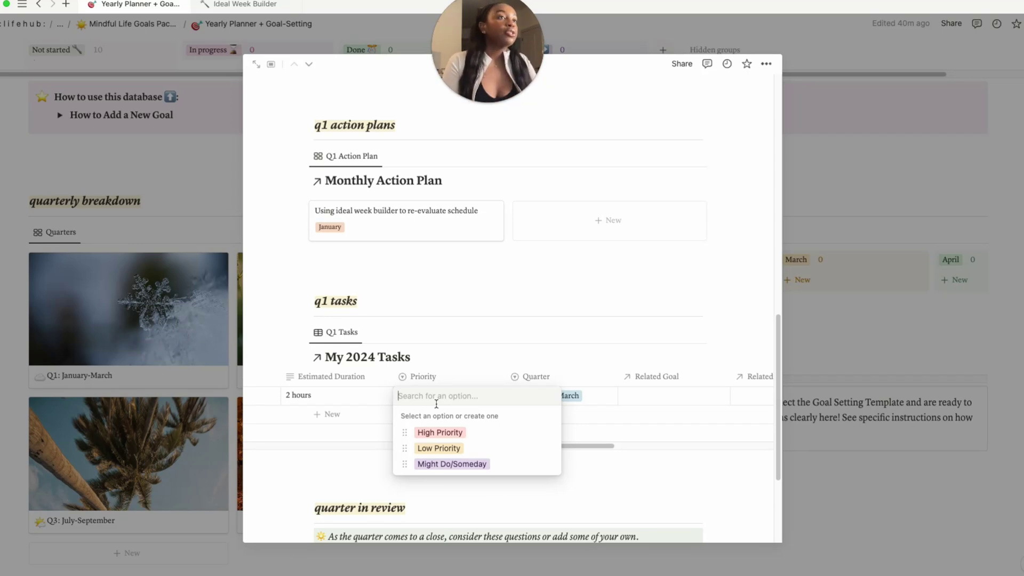
Make the task High Priority and link it to the Move out + find home goal.
left_click(435, 433)
scroll(496, 350, "right", 4)
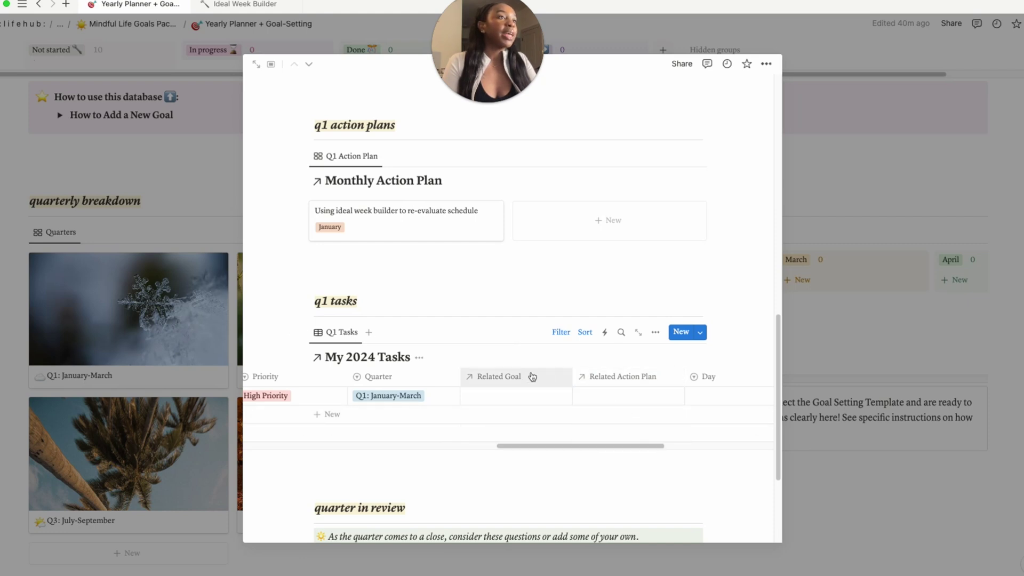
scroll(528, 446, "left", 10)
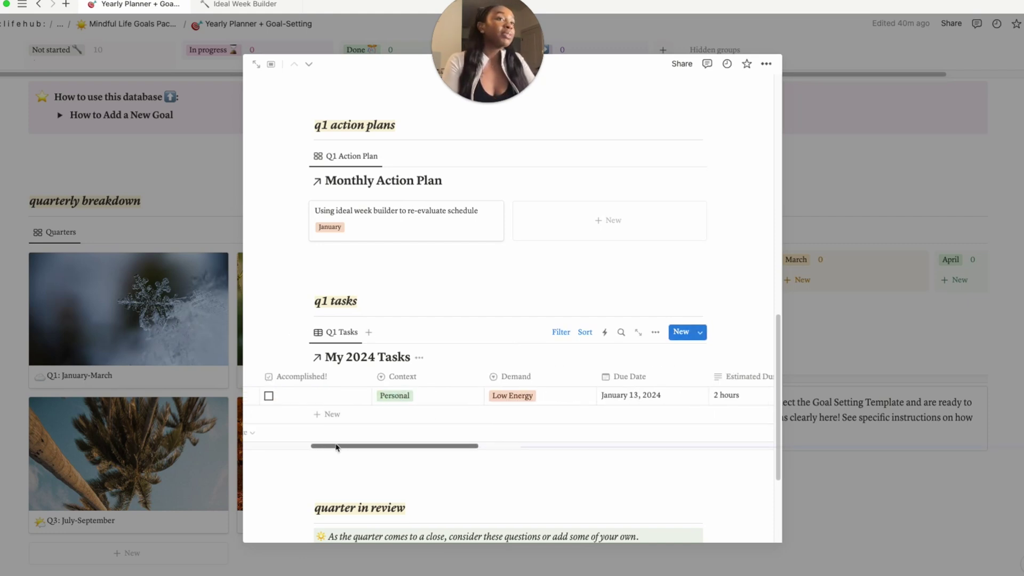
scroll(440, 425, "right", 10)
left_click(389, 396)
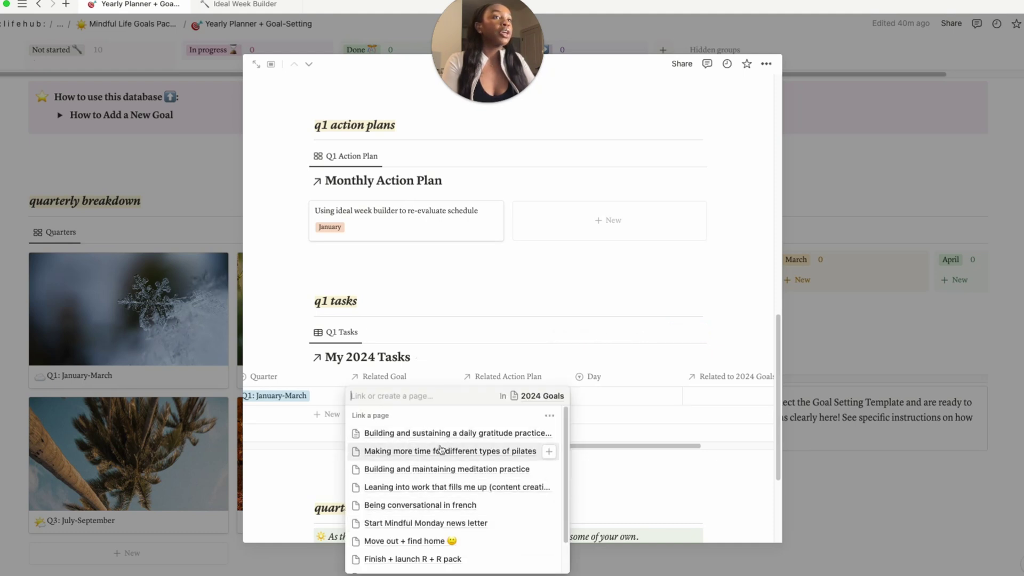
left_click(441, 541)
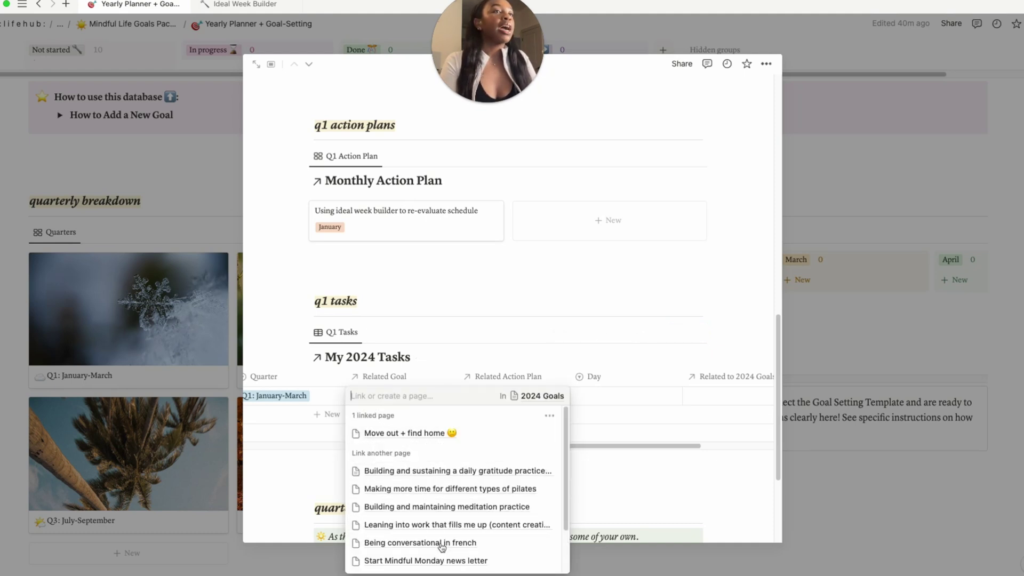
key("Escape")
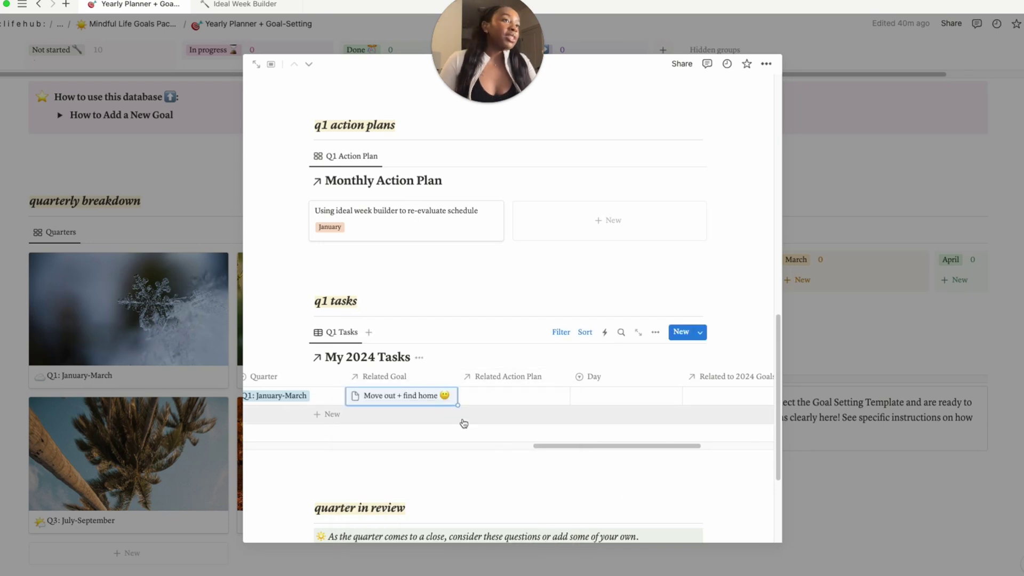
Leave the action plan unlinked and schedule the task for Monday.
key("Right")
key("Return")
key("Escape")
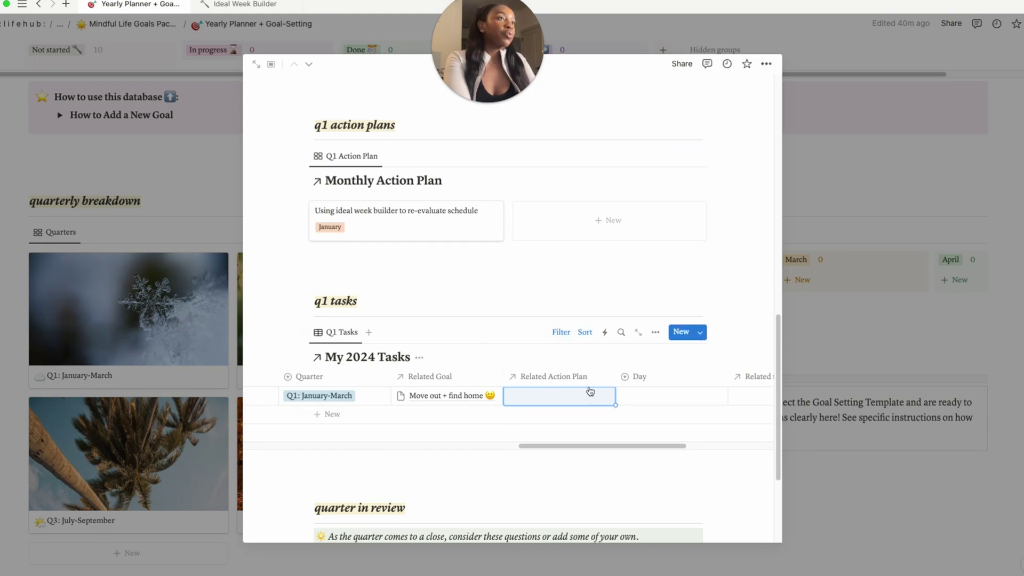
left_click(567, 402)
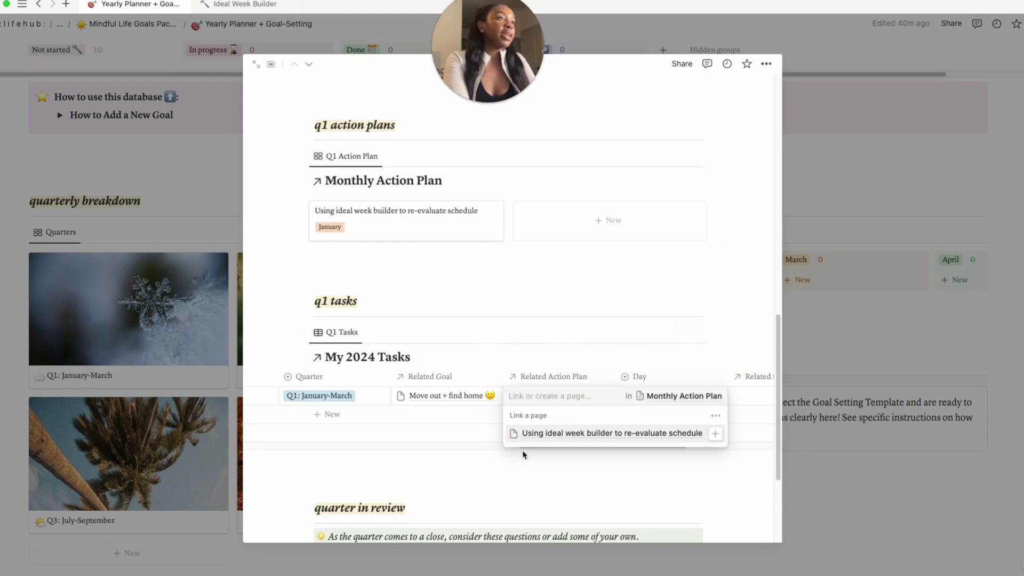
left_click(479, 346)
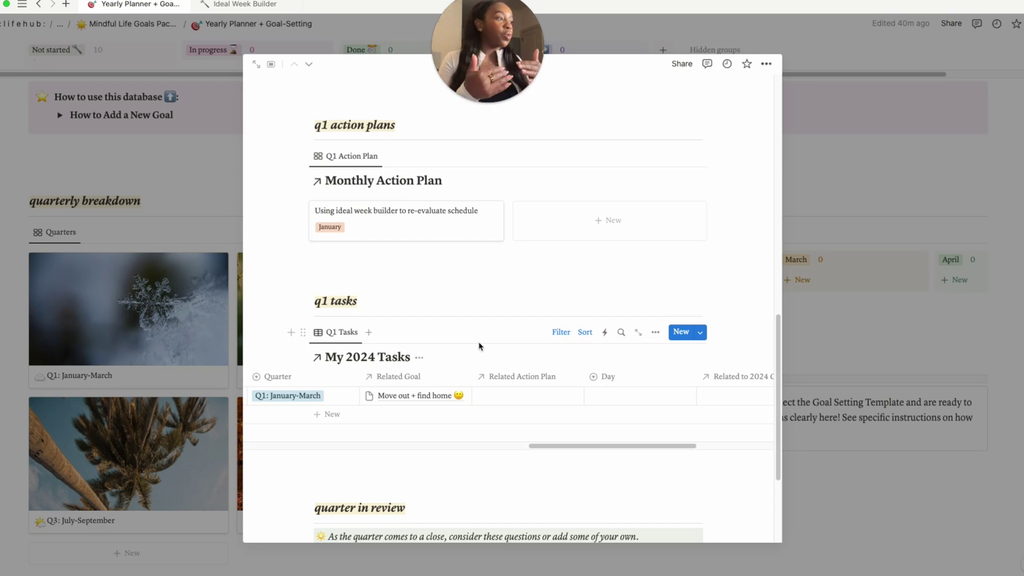
scroll(690, 411, "left", 1)
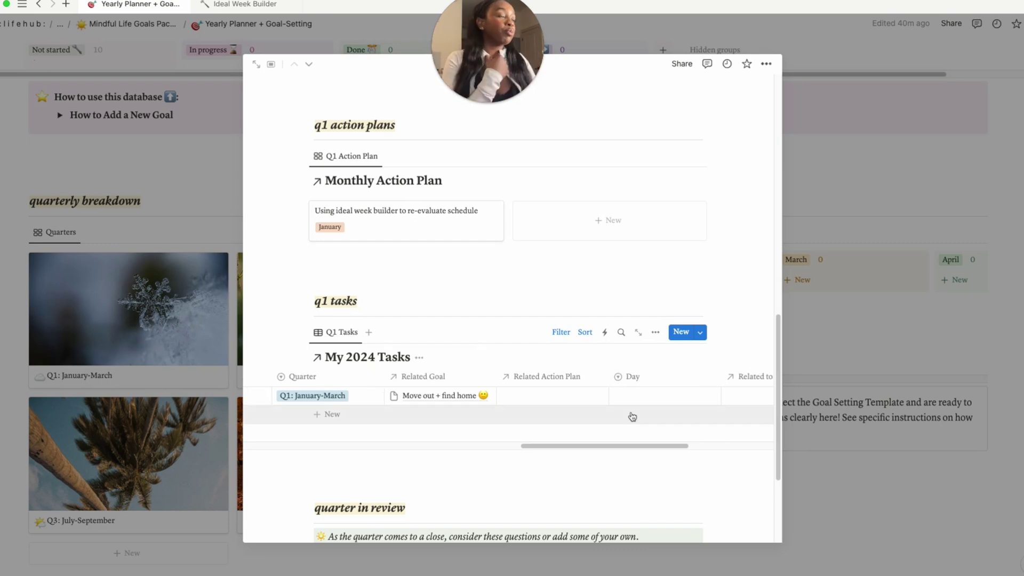
left_click(643, 400)
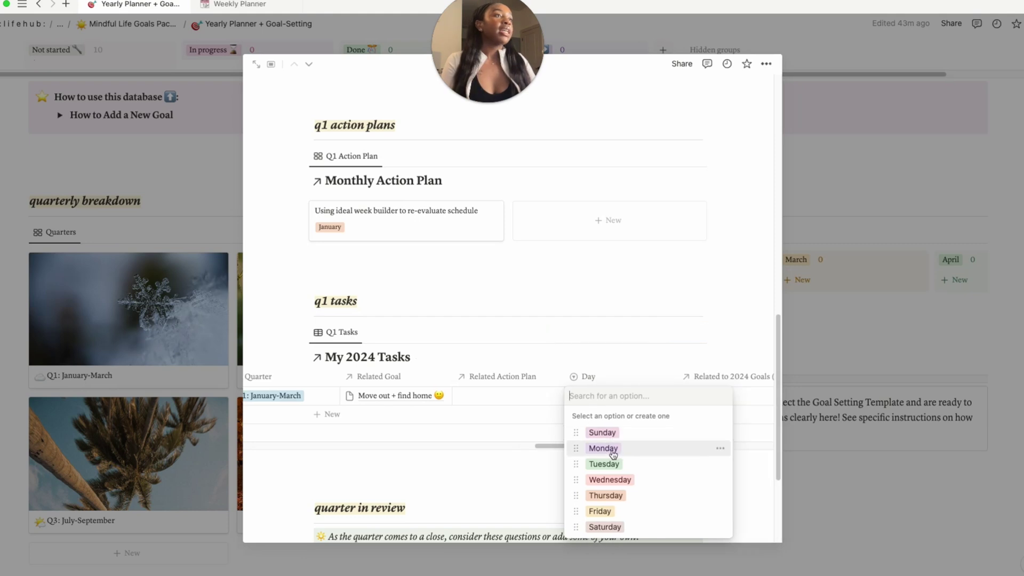
left_click(615, 449)
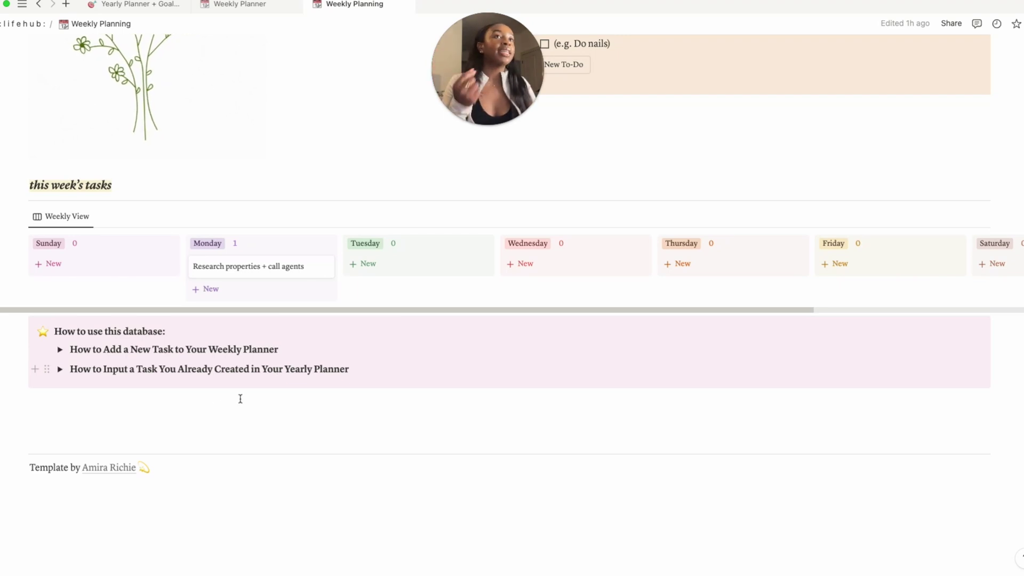
Mark the Monday task 'Research properties + call agents' Accomplished!, then go to the Master Tasks List.
left_click(244, 275)
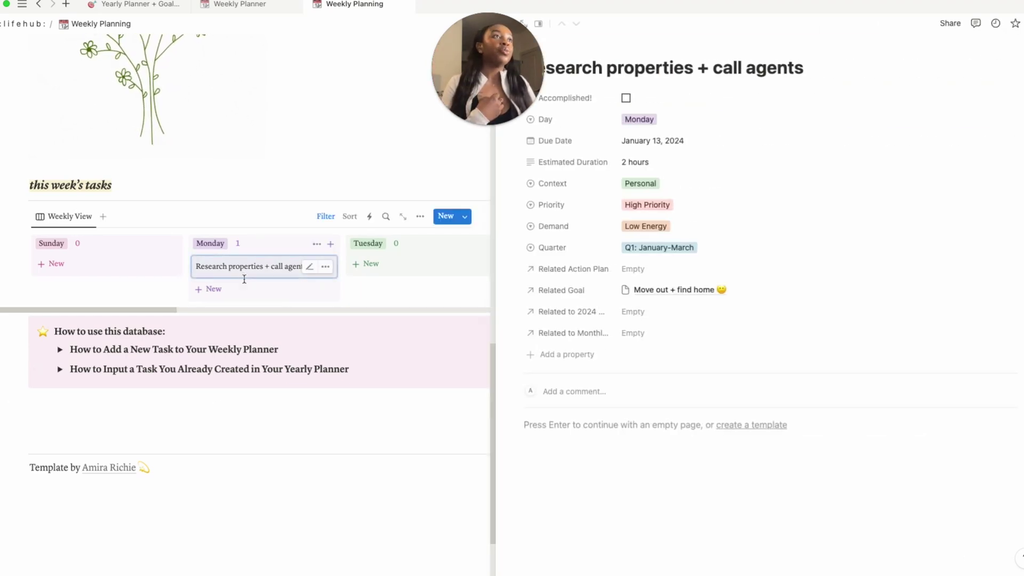
left_click(627, 100)
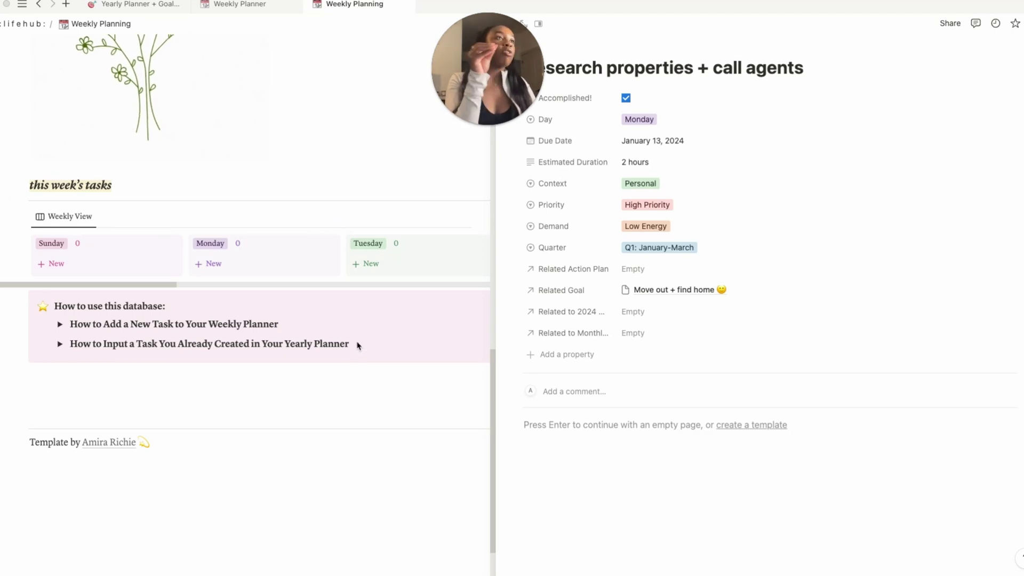
scroll(318, 398, "up", 15)
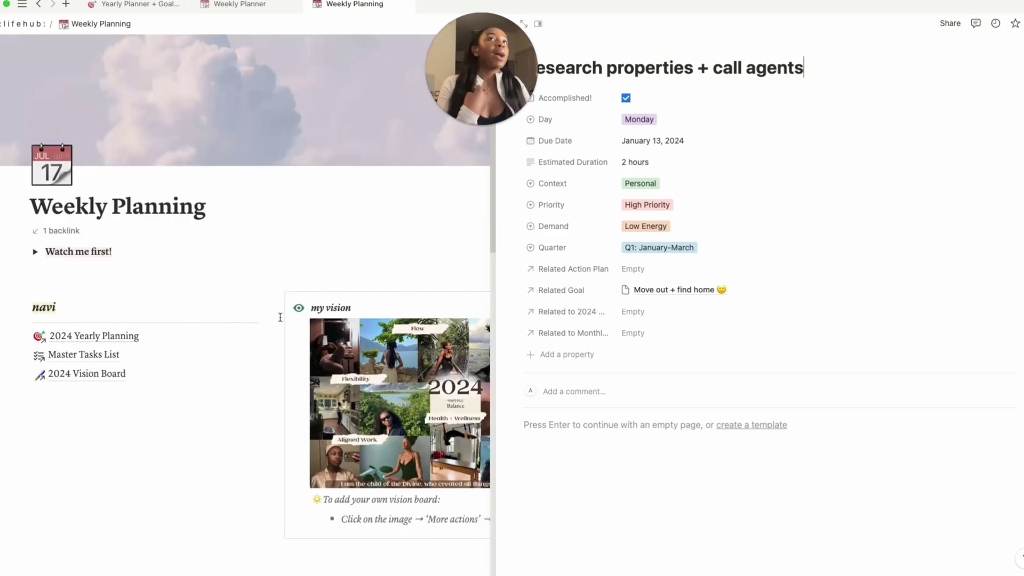
left_click(92, 356)
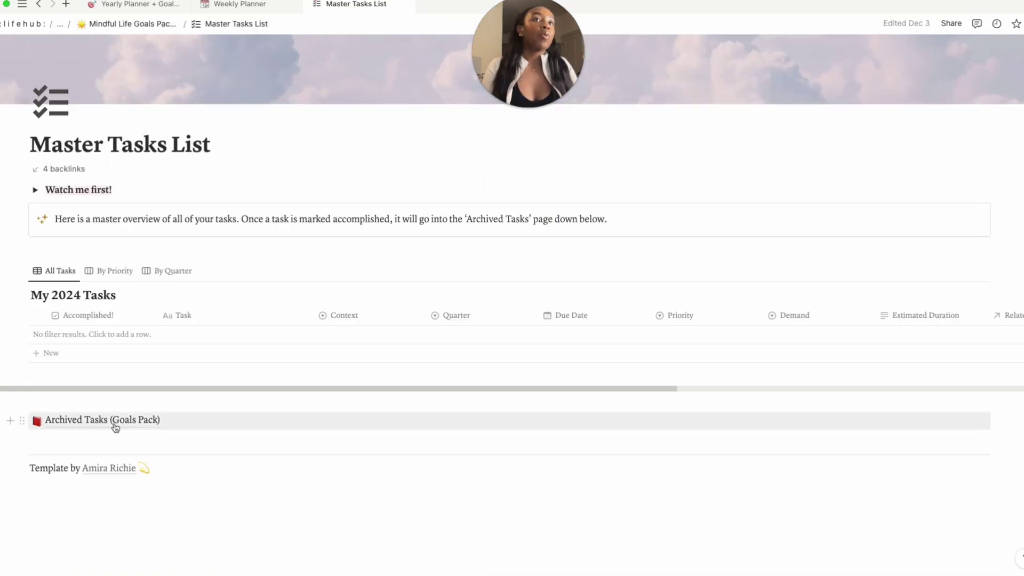
Open the Archived Tasks (Goals Pack) page to see the completed task.
left_click(115, 423)
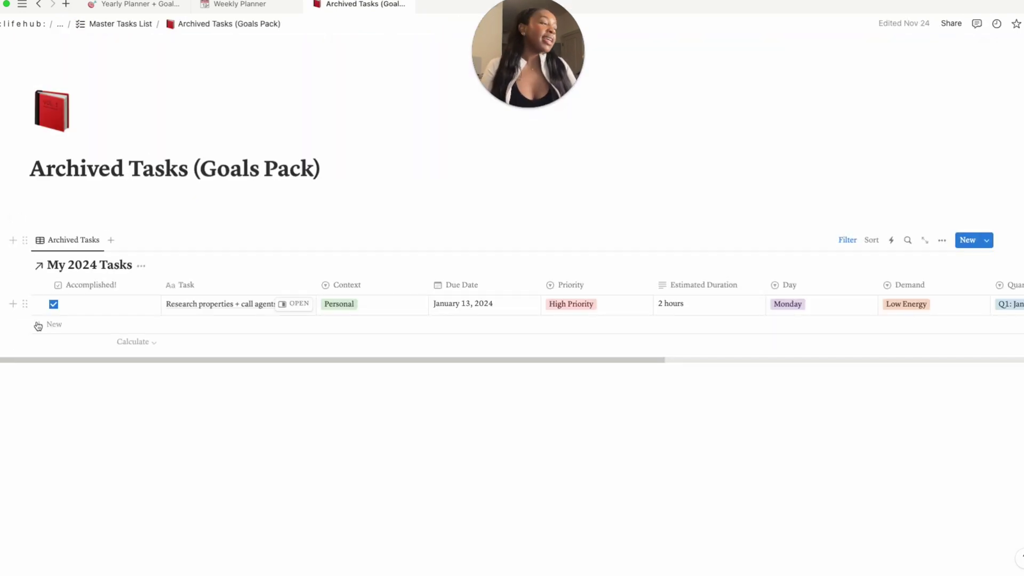